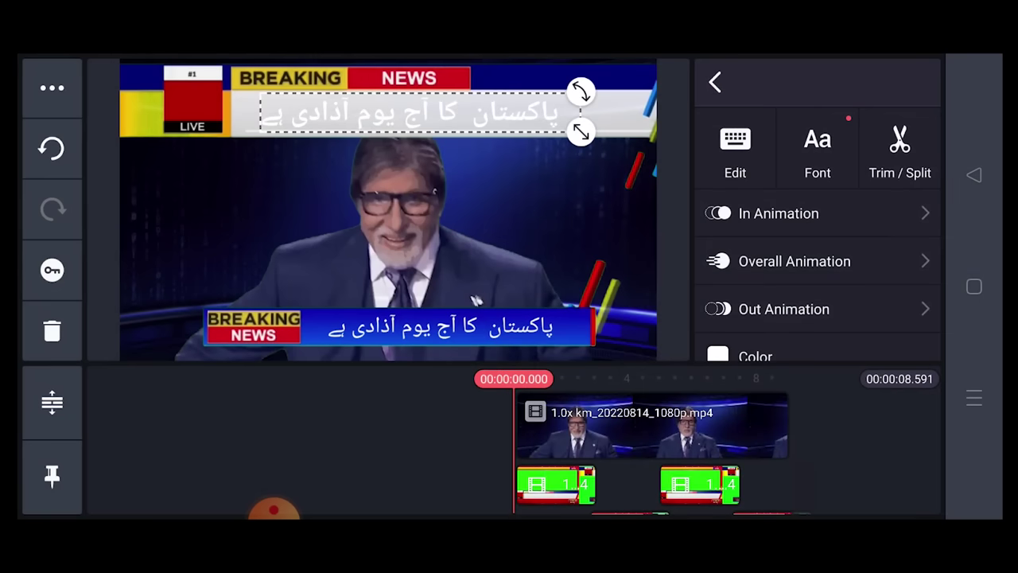
Step: Recolour the white Urdu headline text in the upper news banner to red and preview the composition
left_click(735, 147)
scroll(817, 263, "down", 5)
scroll(817, 263, "up", 3)
left_click(756, 189)
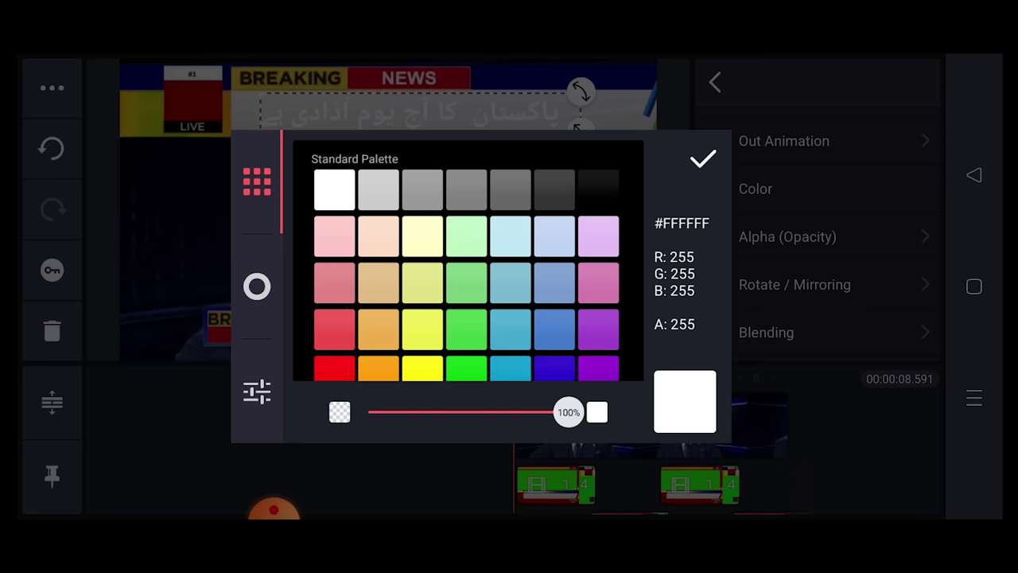
left_click(334, 367)
left_click(702, 159)
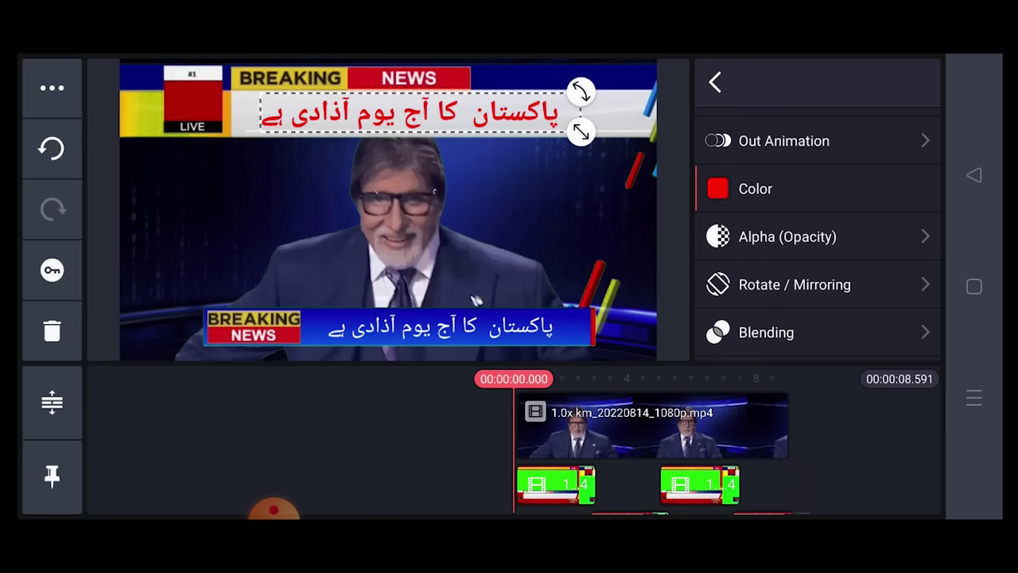
left_click(714, 82)
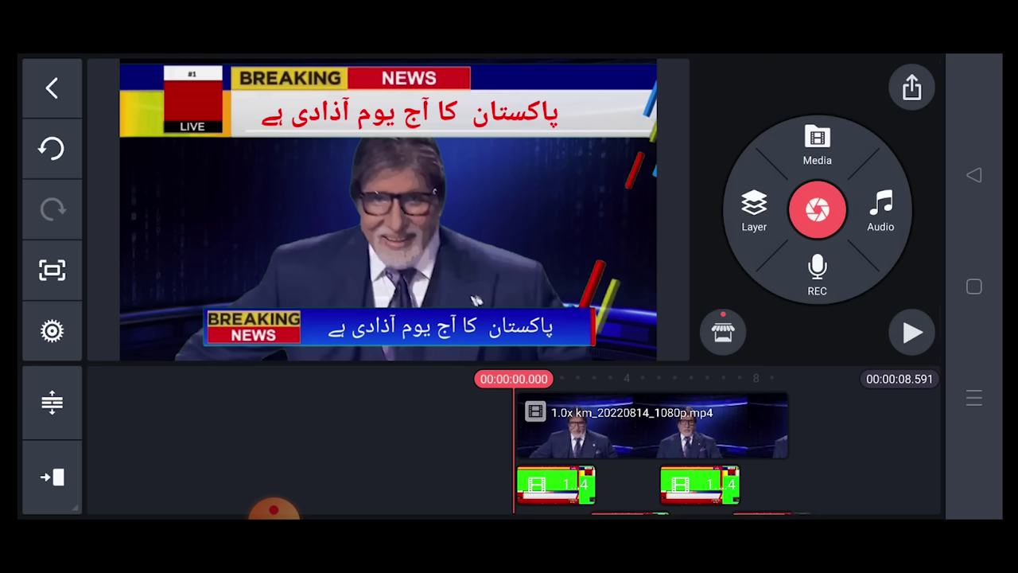
left_click(912, 332)
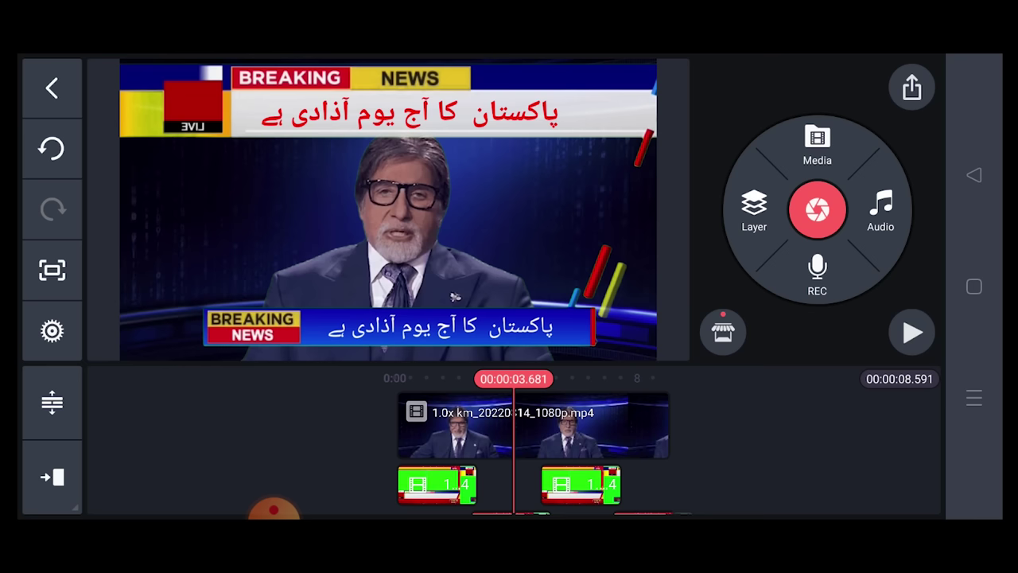
left_click_drag(557, 429, 660, 430)
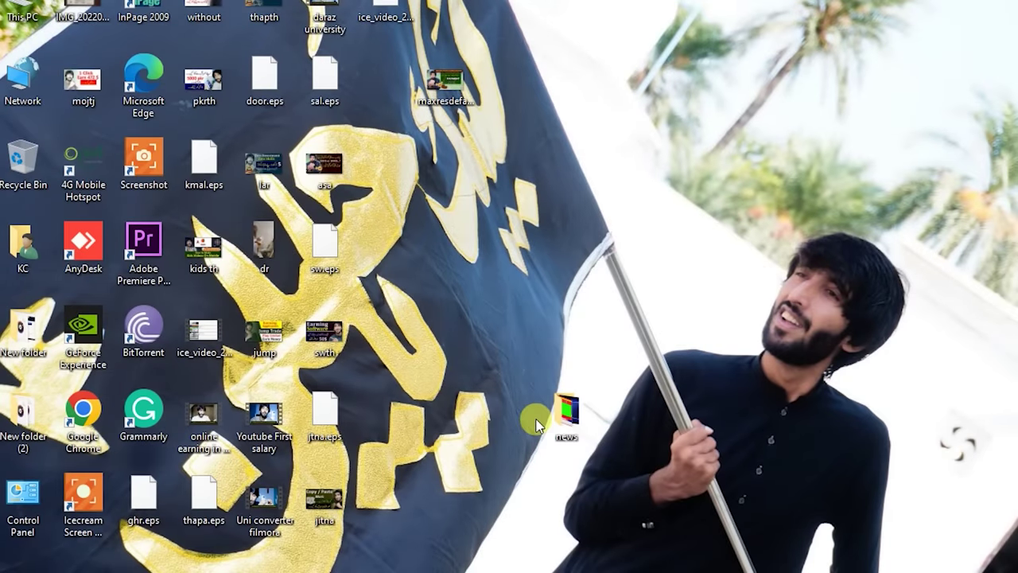
Step: Open the desktop's news folder and place VID-20220814-WA0006 on track V1 of Premiere Pro sequence C0233, well after the existing clips
double_click(575, 407)
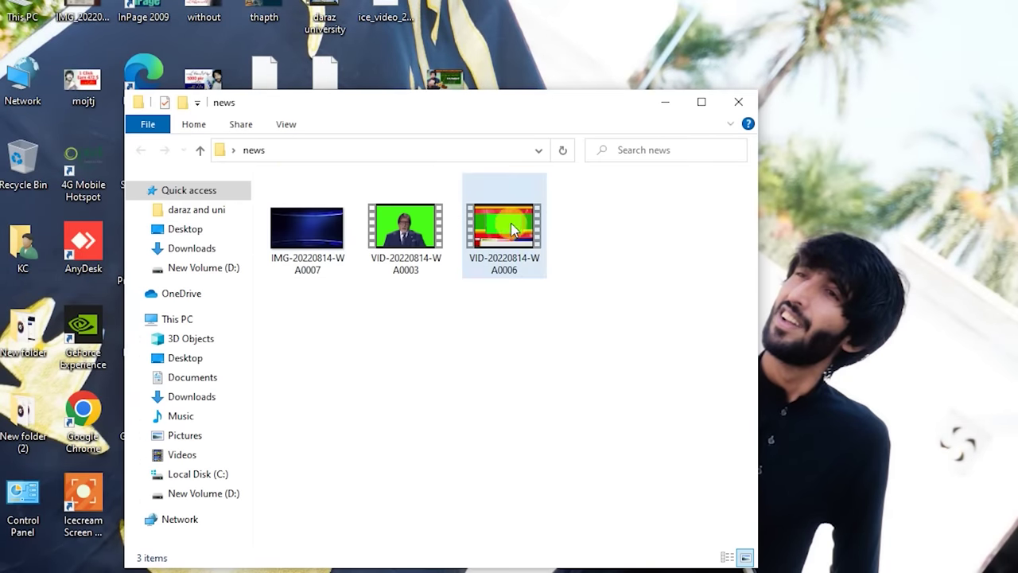
left_click(702, 101)
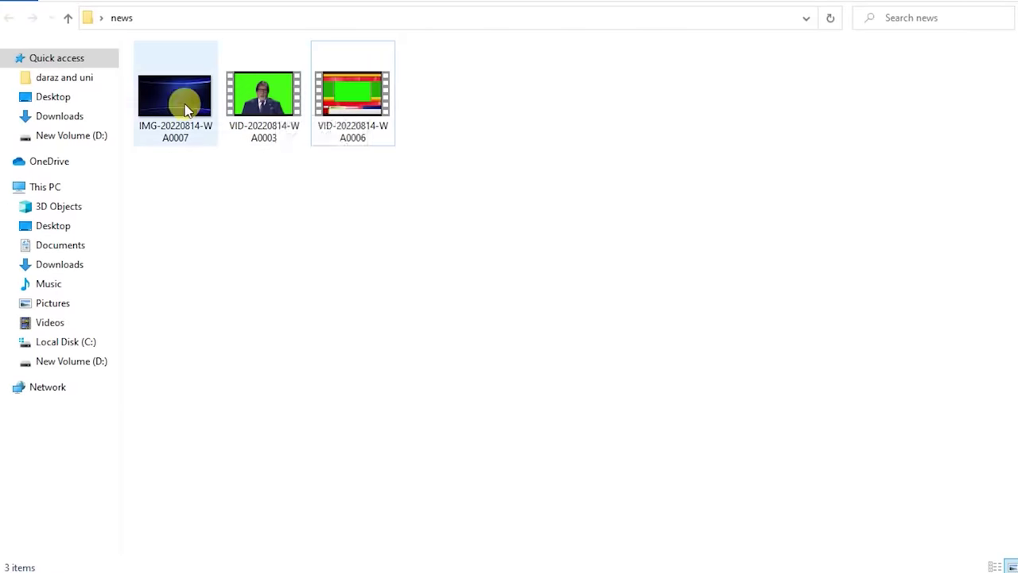
left_click_drag(355, 104, 551, 463)
Step: Set the newly added breaking-news clip on V1 to the frame size
left_click(560, 393)
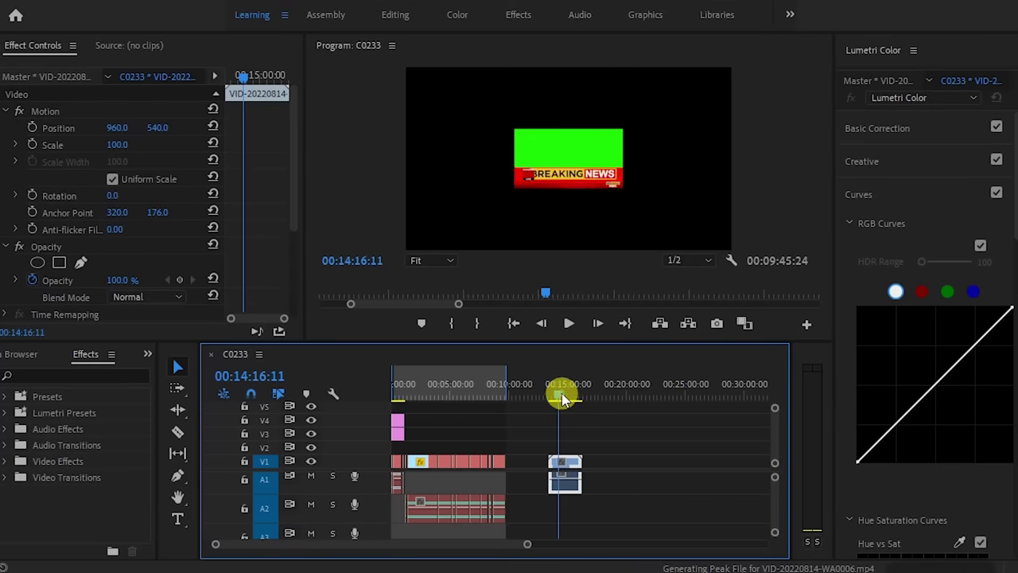
right_click(566, 465)
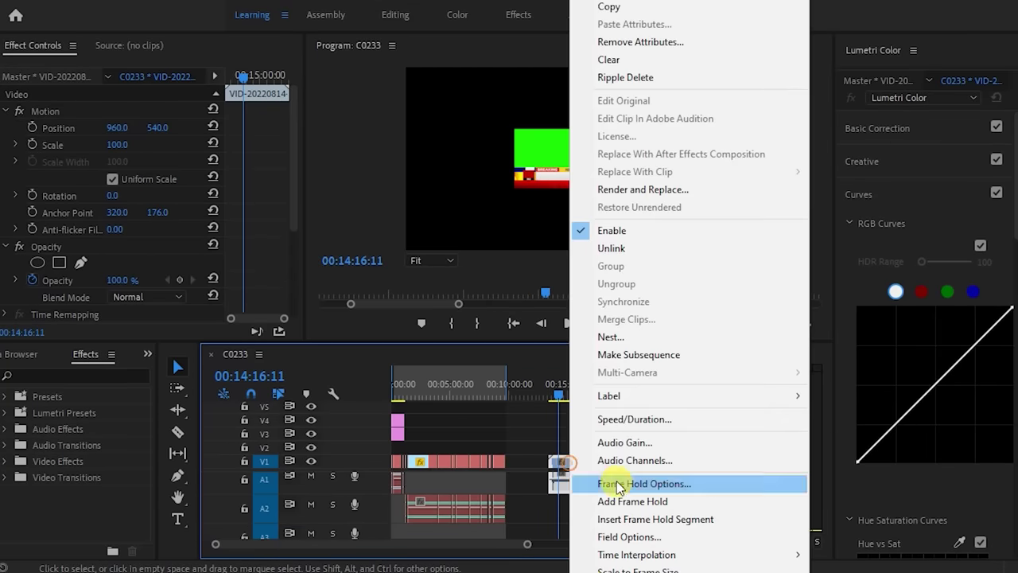
left_click(635, 569)
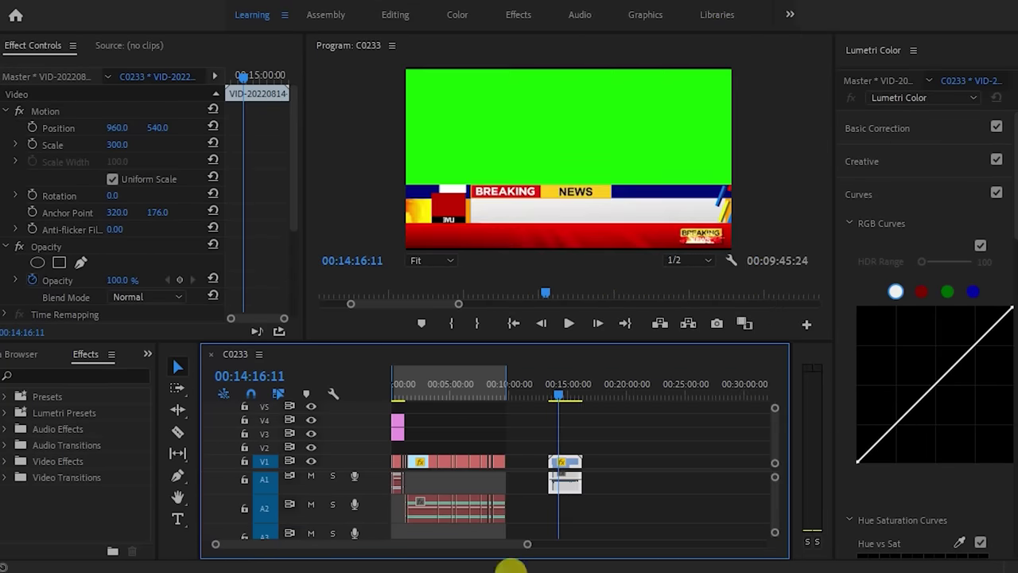
Step: Split the breaking-news clip with the Razor tool at 00:13:56:20
left_click_drag(524, 544, 438, 557)
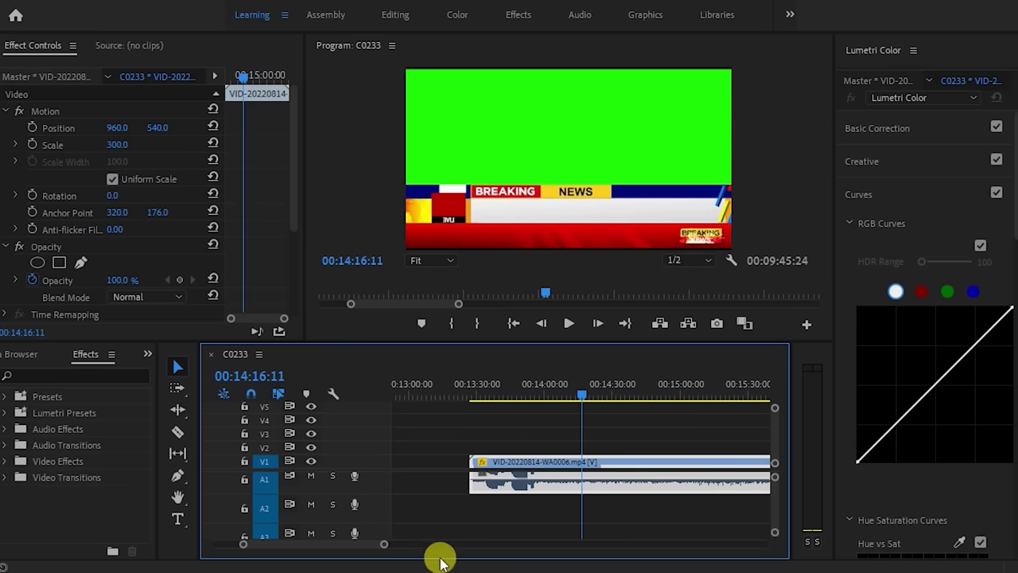
left_click_drag(585, 402, 536, 398)
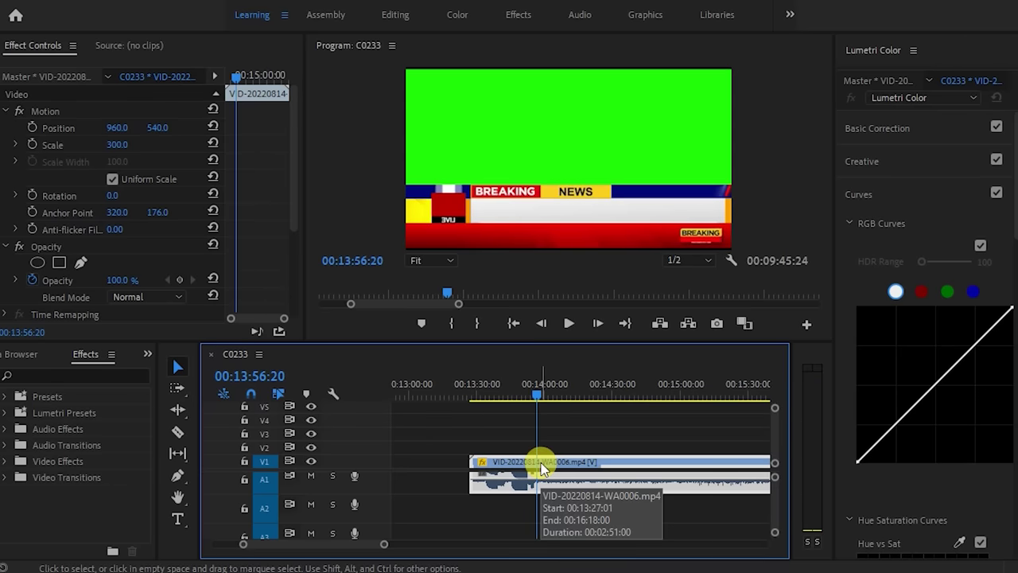
key("c")
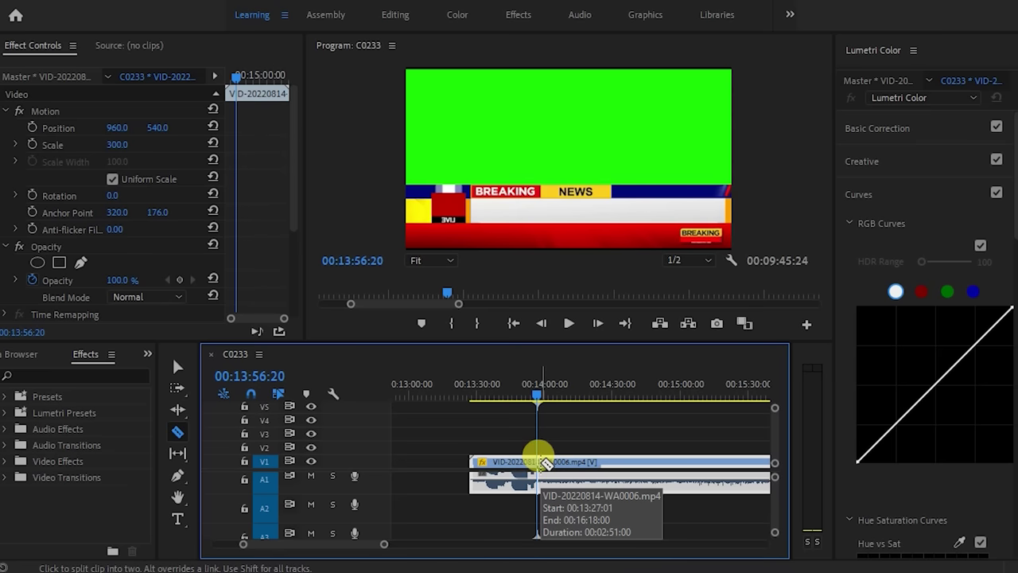
key("v")
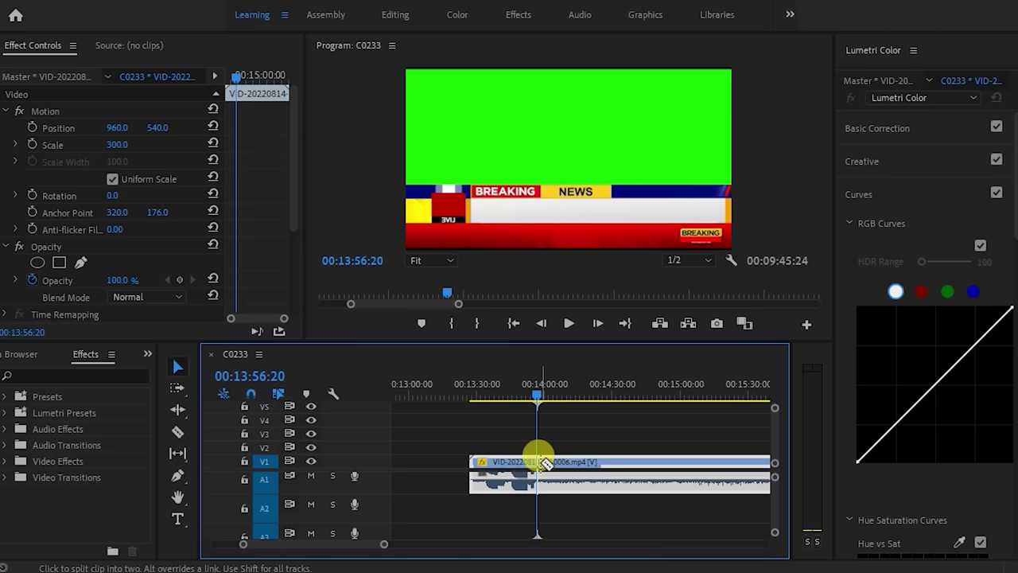
left_click(178, 432)
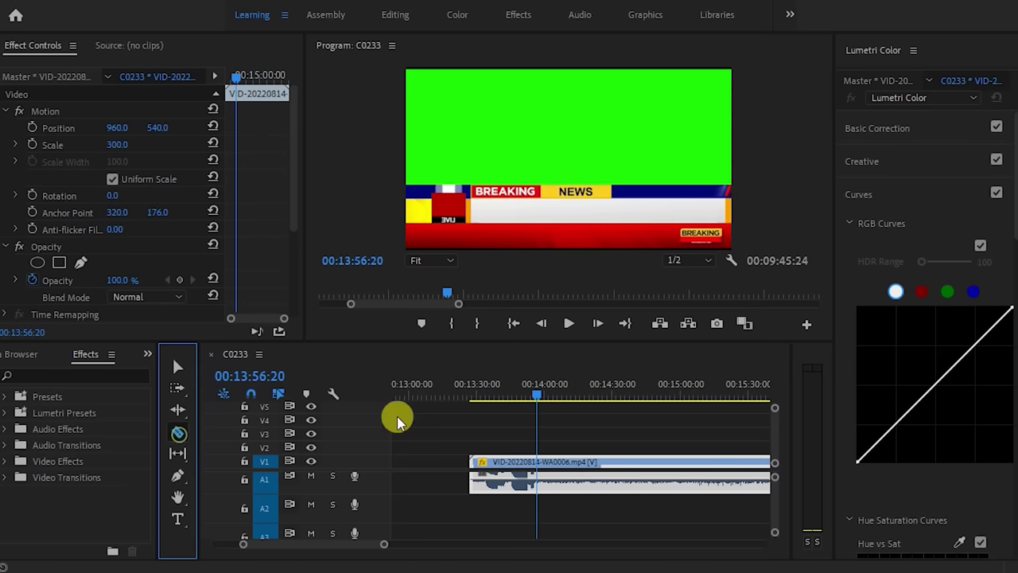
left_click(539, 462)
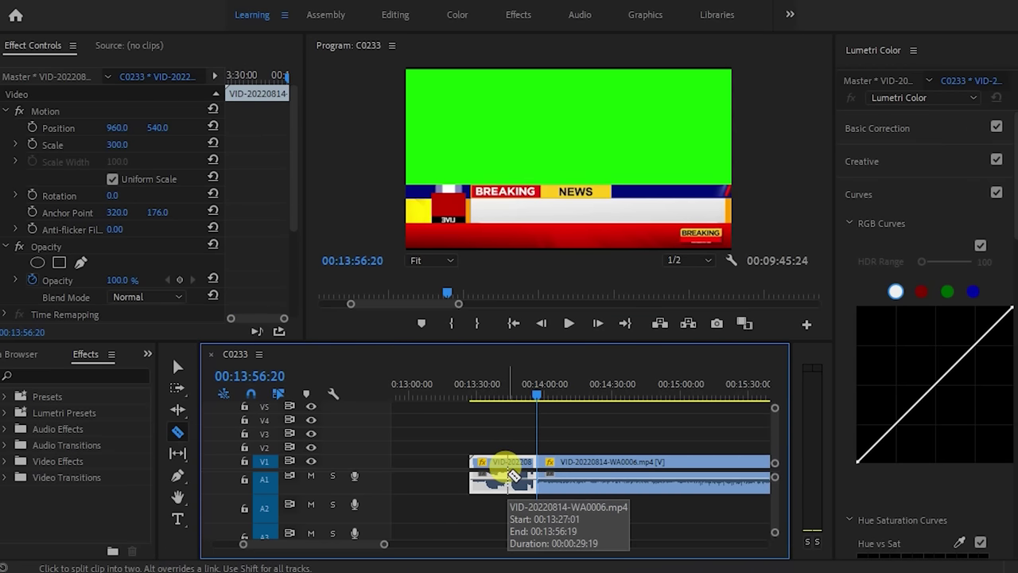
Step: Delete the part of the breaking-news clip before the cut
key("v")
right_click(506, 473)
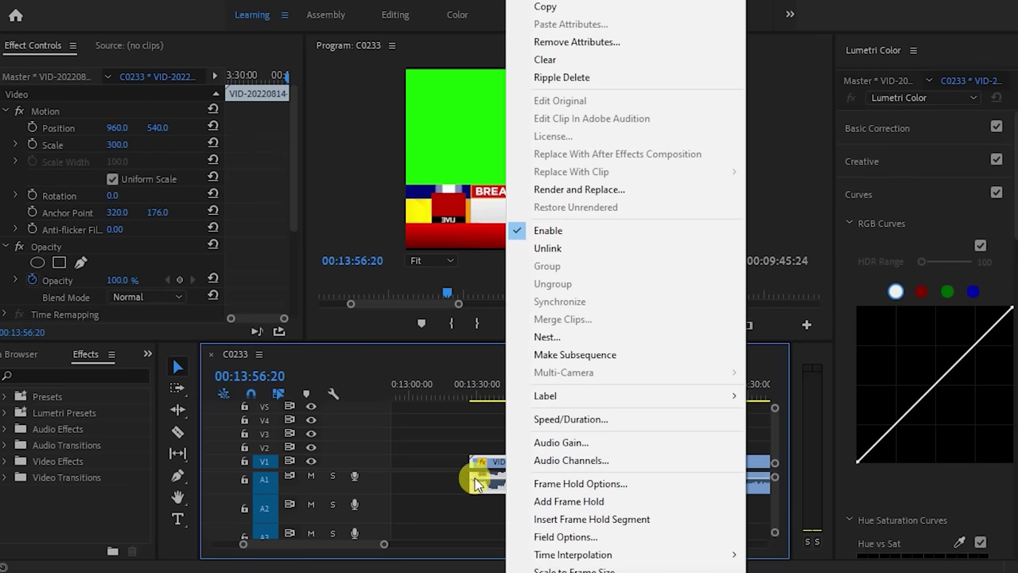
left_click(493, 459)
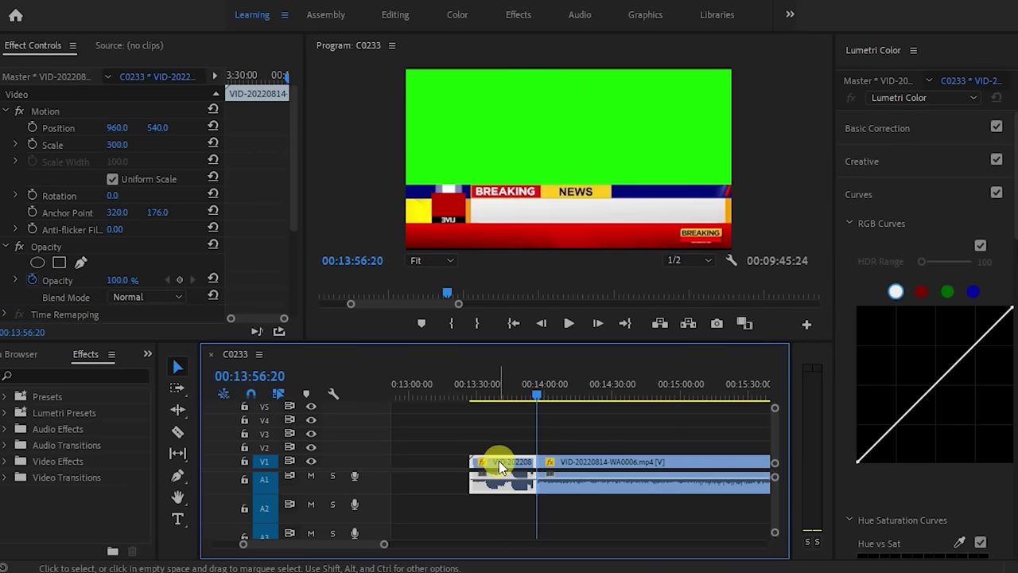
key("Delete")
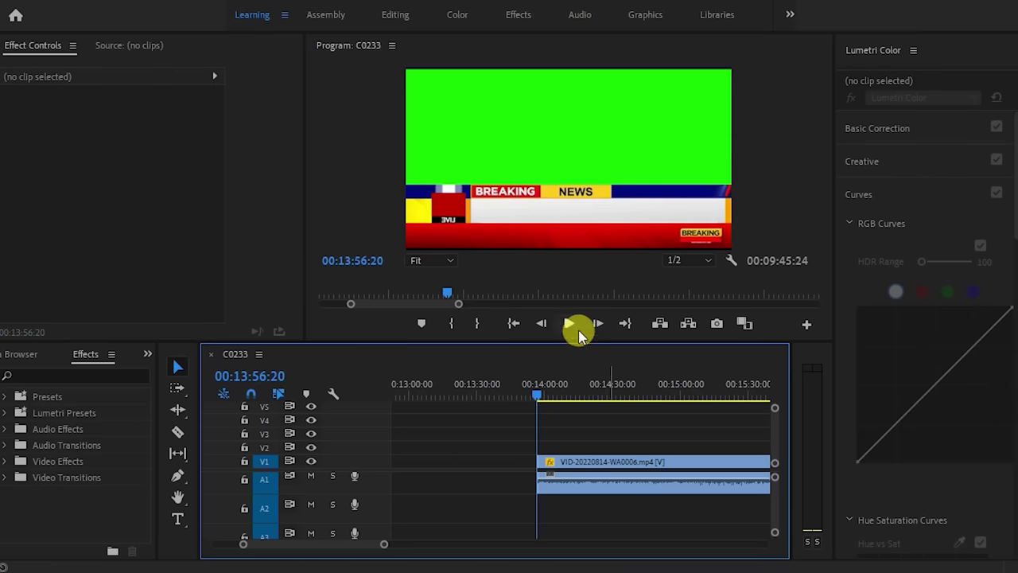
Step: Split the breaking-news clip at 00:14:21:02, delete everything after the cut, and check a frame of the kept part
left_click_drag(538, 400, 592, 400)
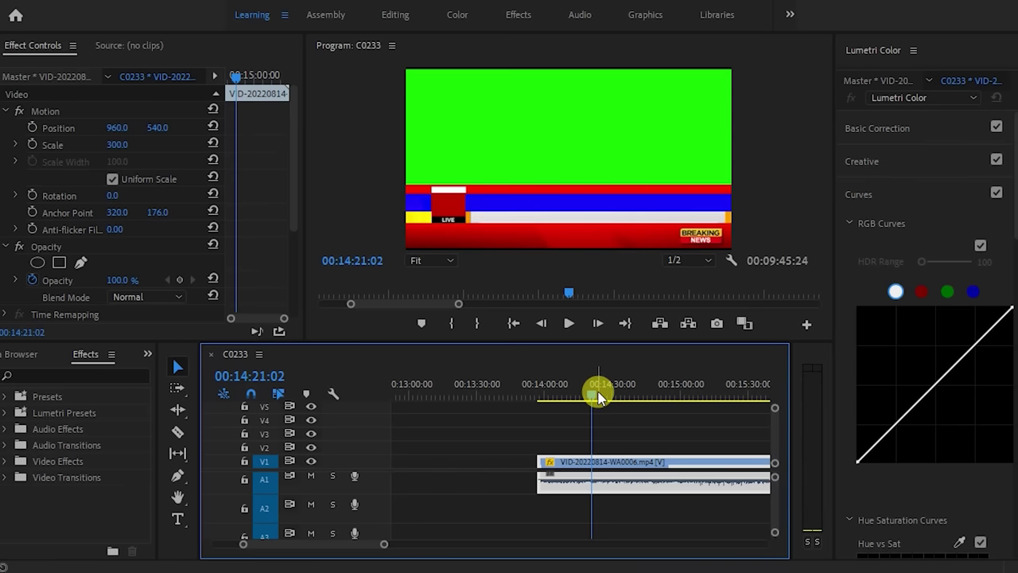
left_click(592, 462)
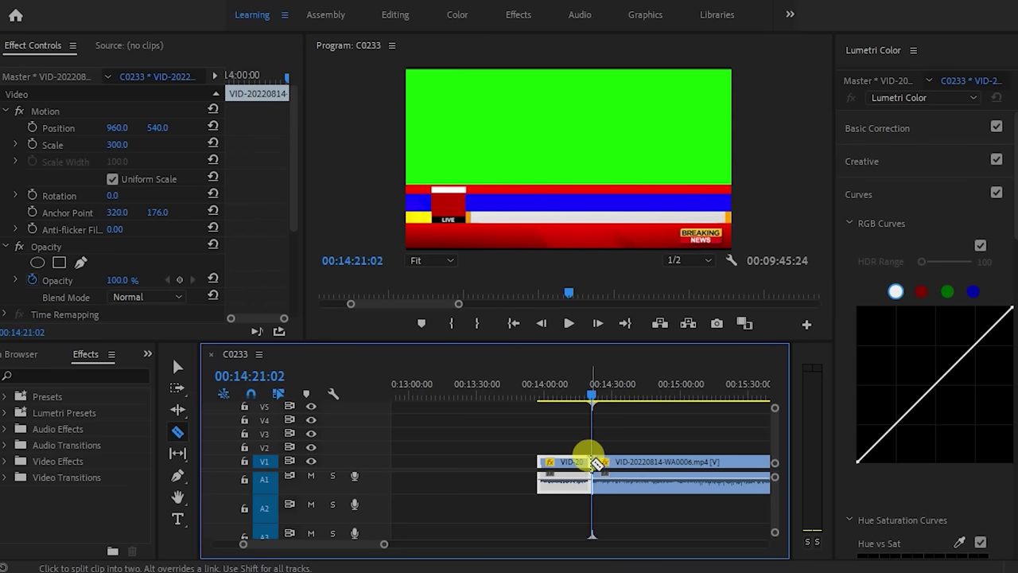
key("v")
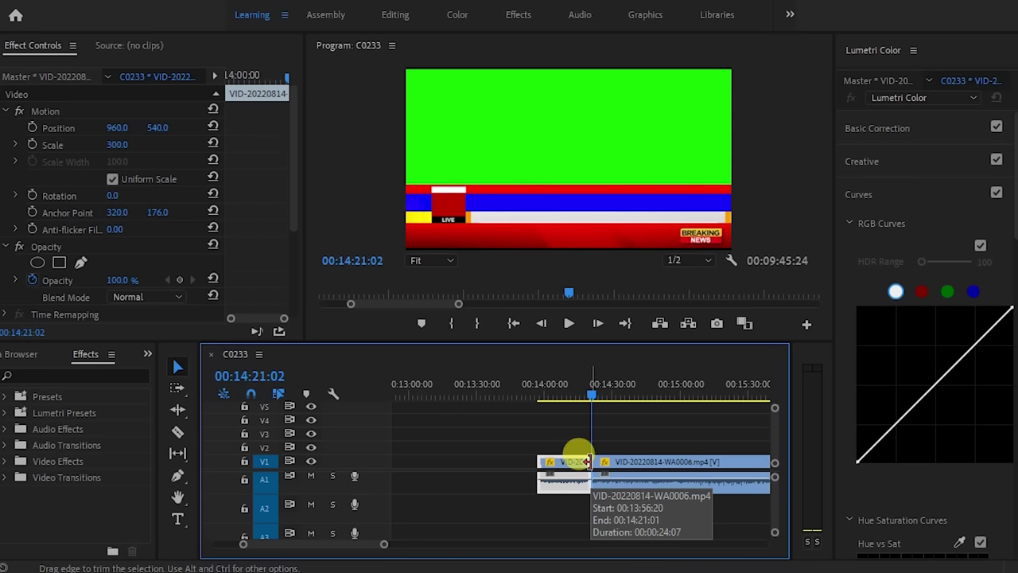
left_click(687, 464)
key("Delete")
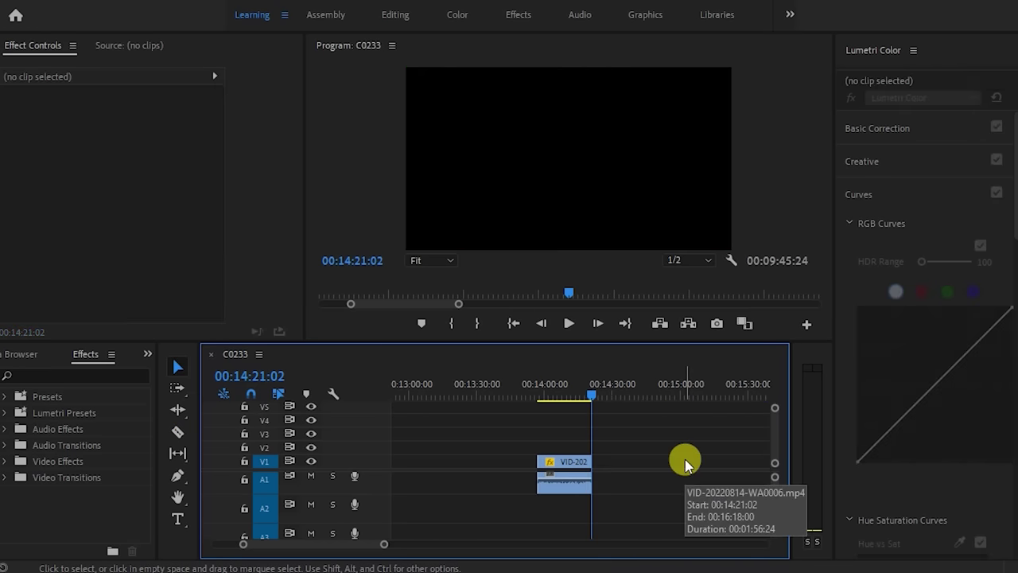
left_click(569, 388)
left_click_drag(570, 388, 567, 400)
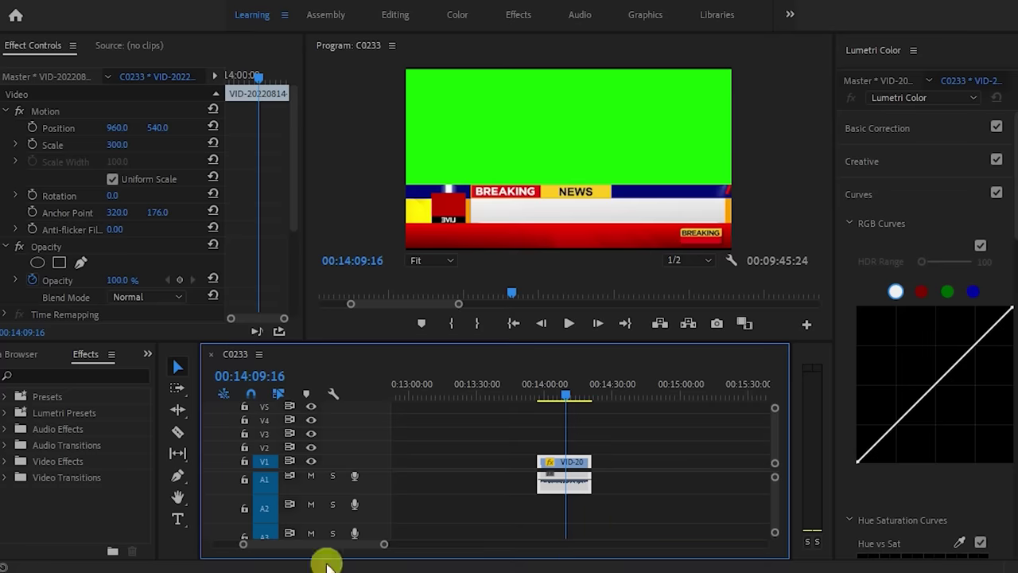
Step: Add the presenter video VID-20220814-WA0003 from the news folder to track V1, a short gap after the trimmed clip
key("alt+Tab")
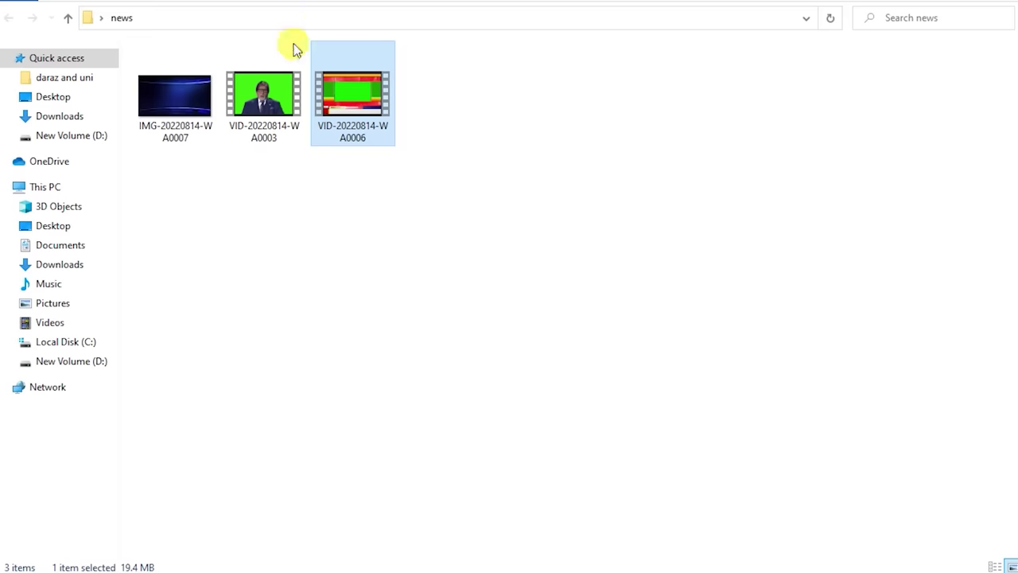
left_click_drag(263, 100, 630, 465)
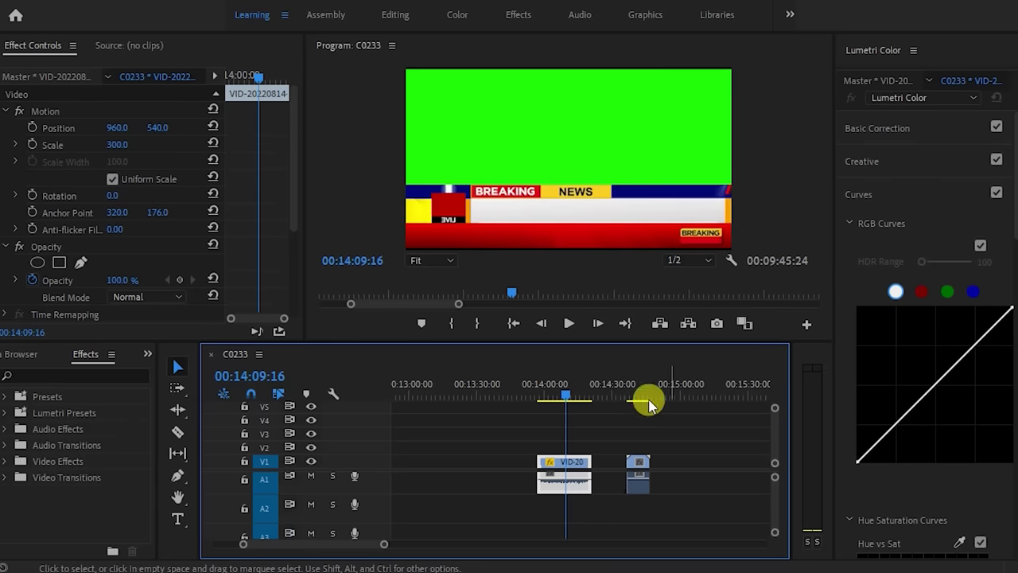
left_click(631, 396)
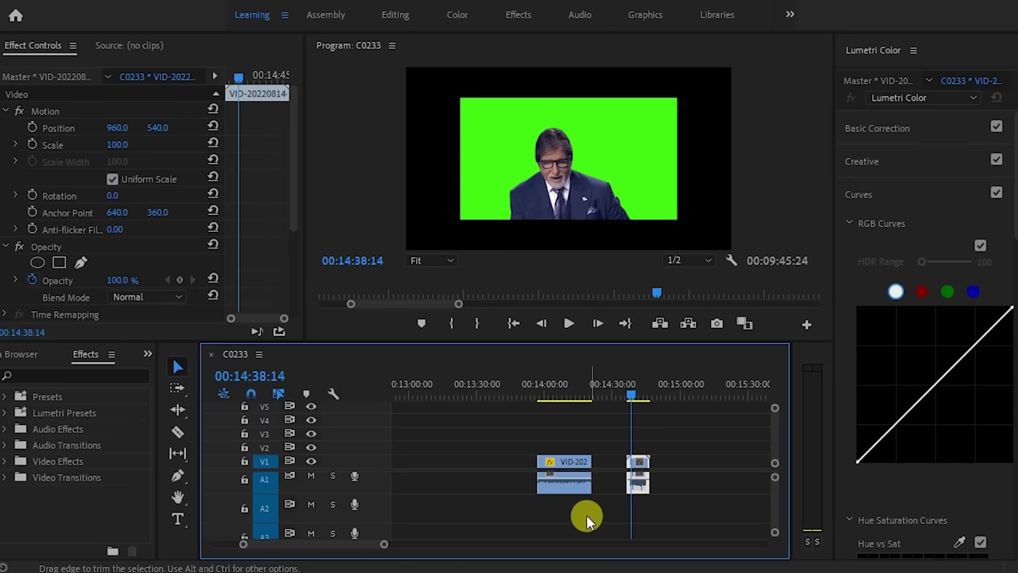
Step: Set the green-screen presenter clip to the frame size
right_click(640, 460)
left_click(625, 488)
right_click(625, 485)
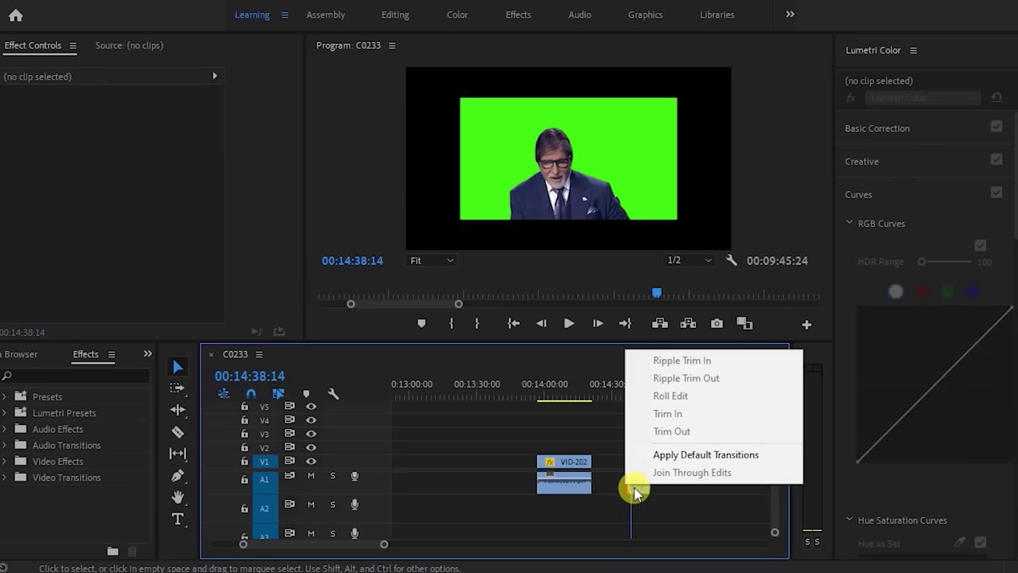
right_click(636, 487)
scroll(672, 568, "down", 1)
left_click(674, 569)
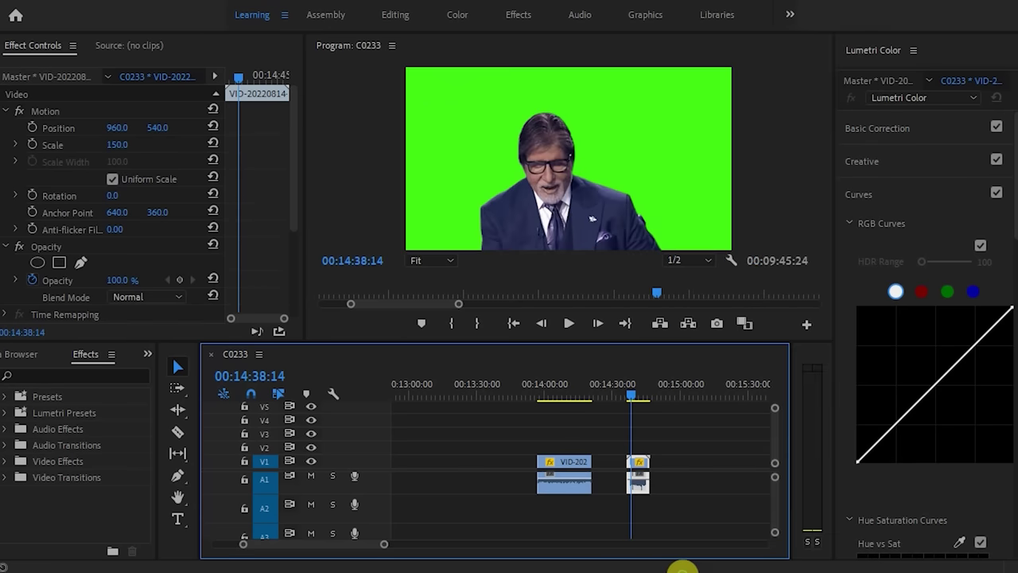
Step: Place the background image IMG-20220814-WA0007 from the news folder on V2 above the presenter clip and set it to the frame size
key("alt+Tab")
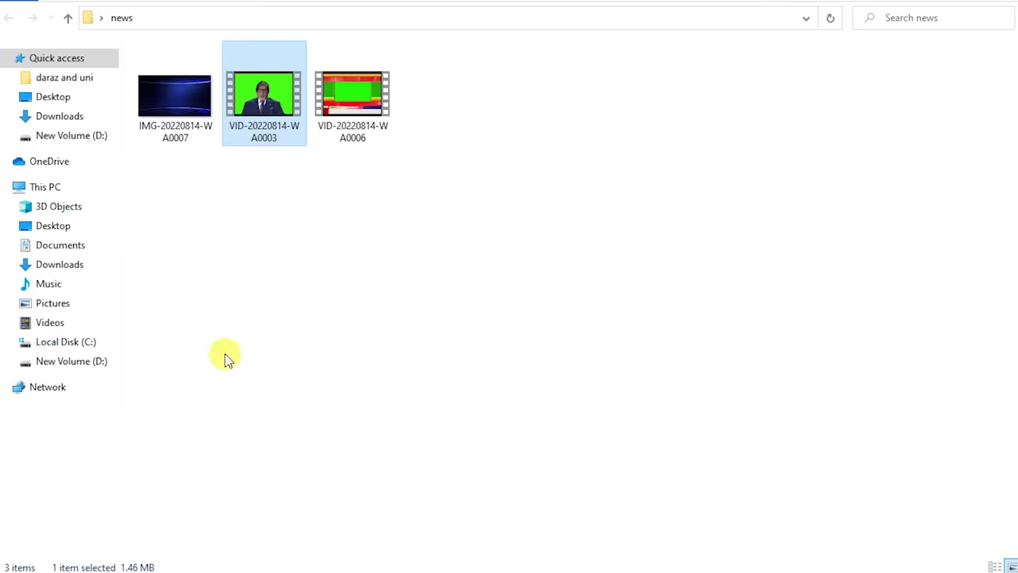
left_click_drag(182, 93, 651, 446)
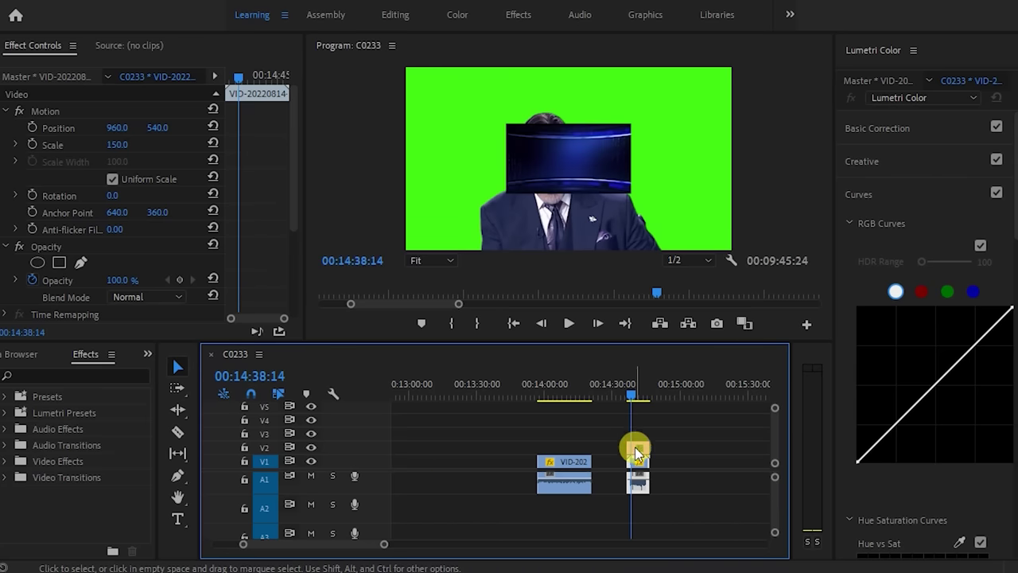
left_click(637, 447)
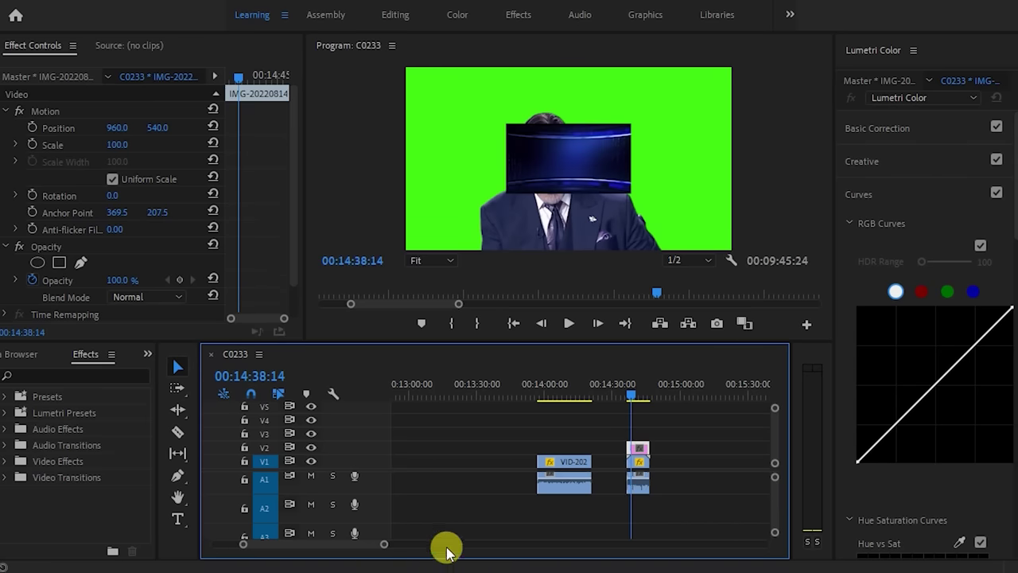
left_click_drag(382, 549, 346, 545)
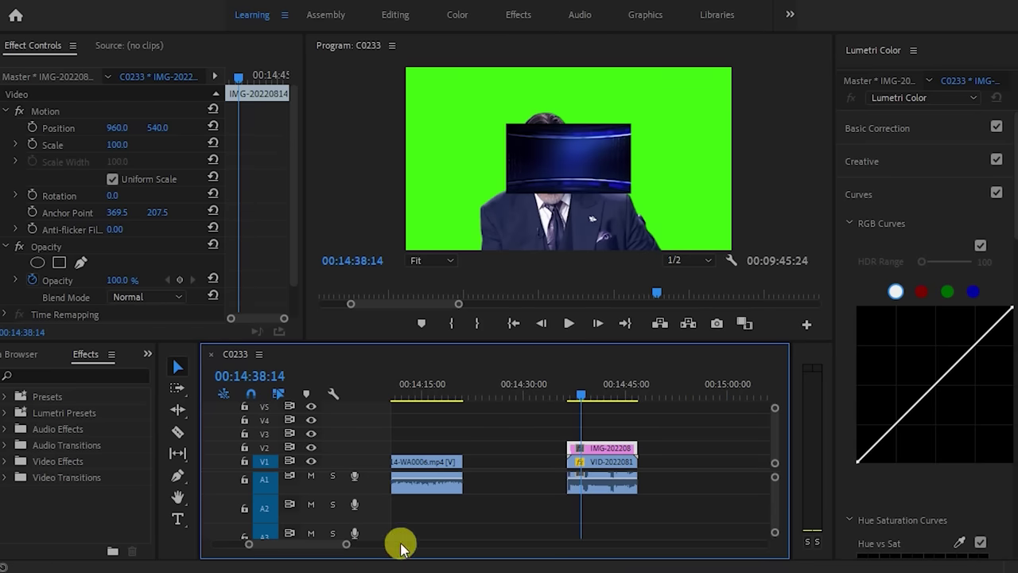
right_click(618, 450)
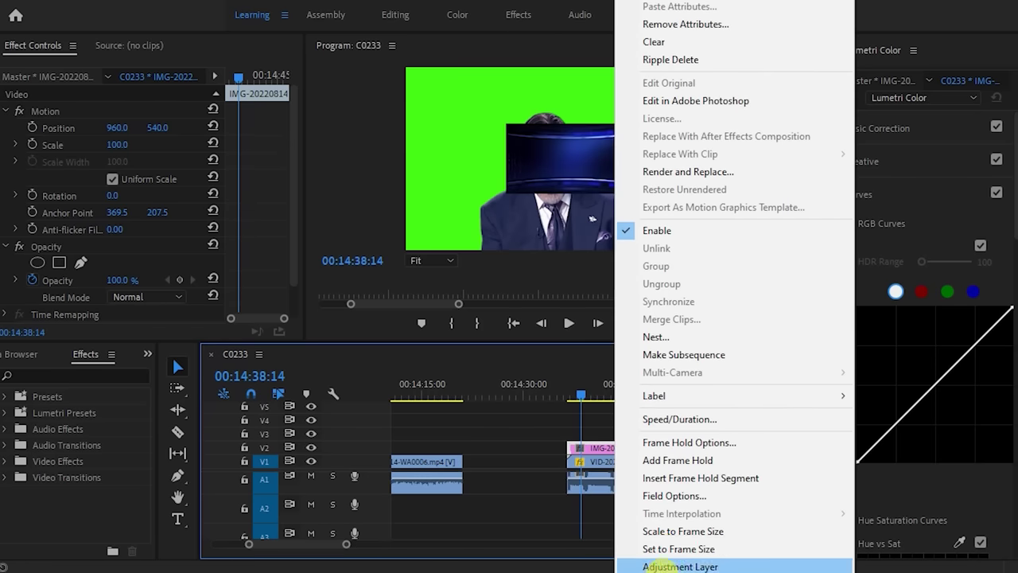
left_click(668, 549)
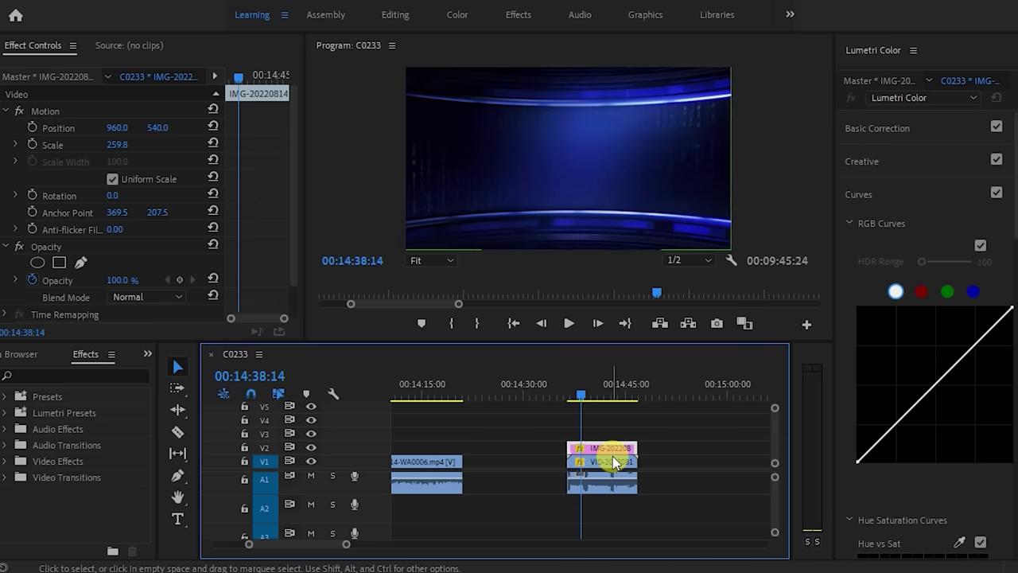
Step: Move the green-screen presenter clip to V3 above the background image and search the effects for "ultra"
left_click_drag(602, 463, 610, 436)
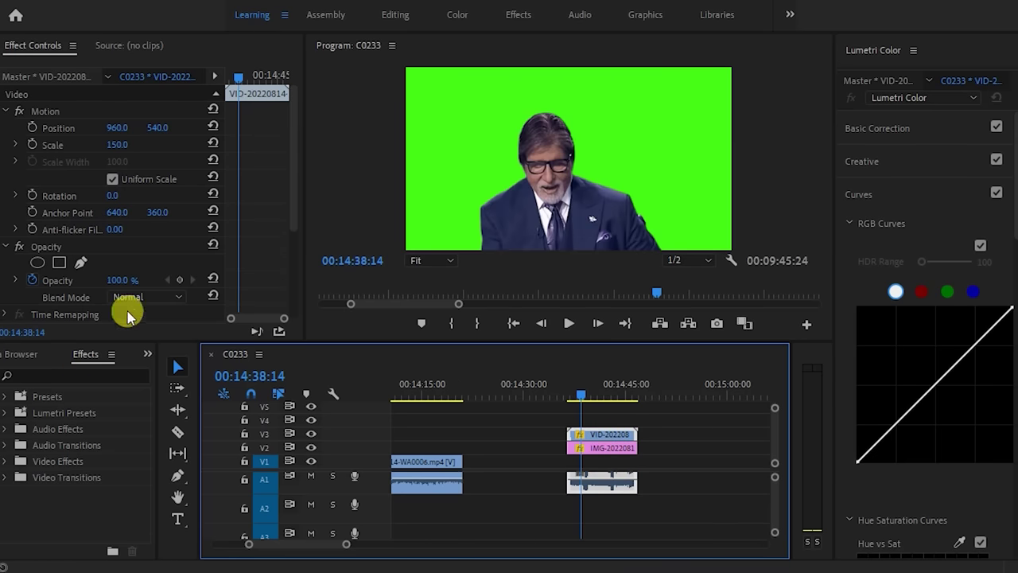
left_click(90, 375)
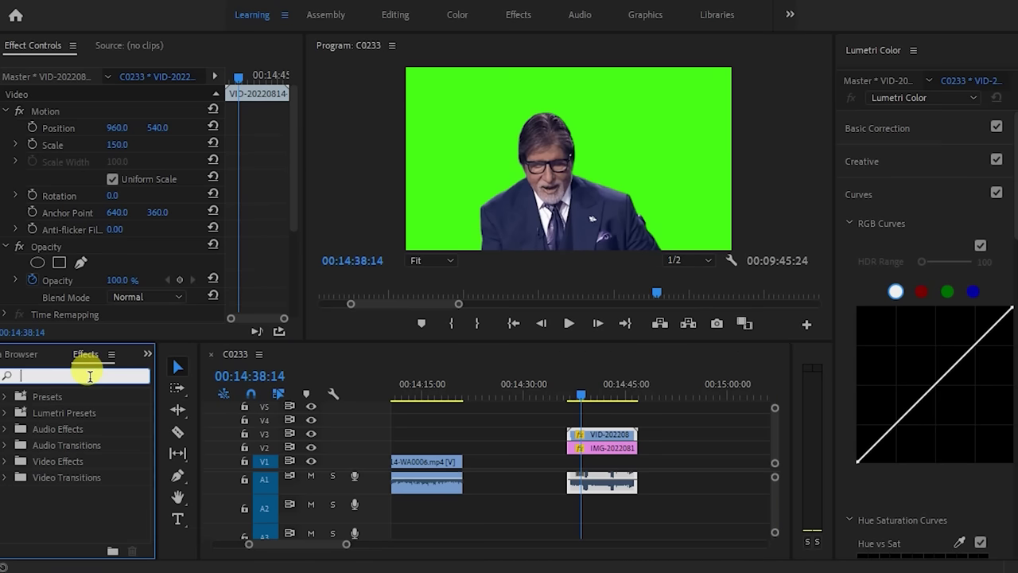
type("ultra")
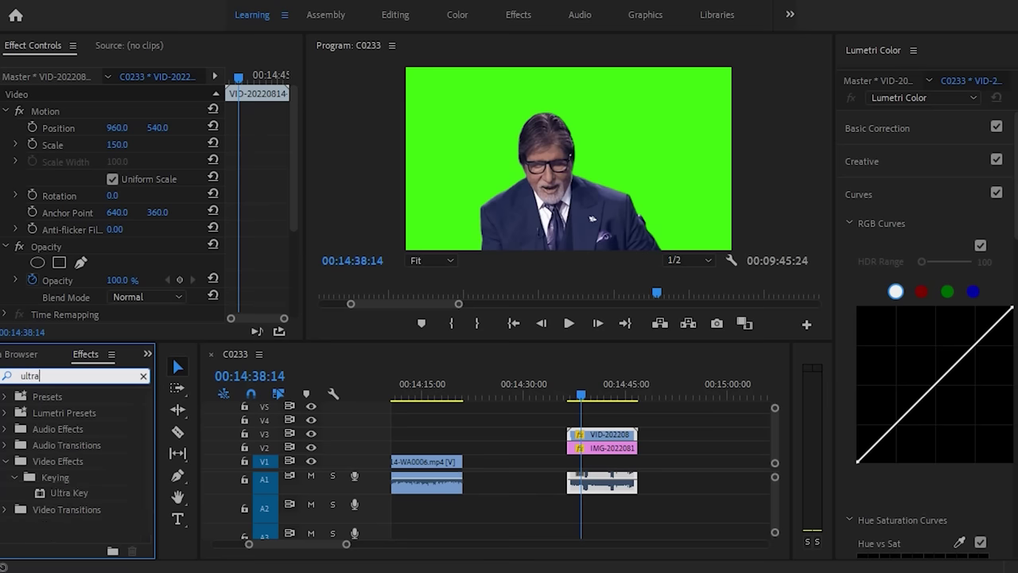
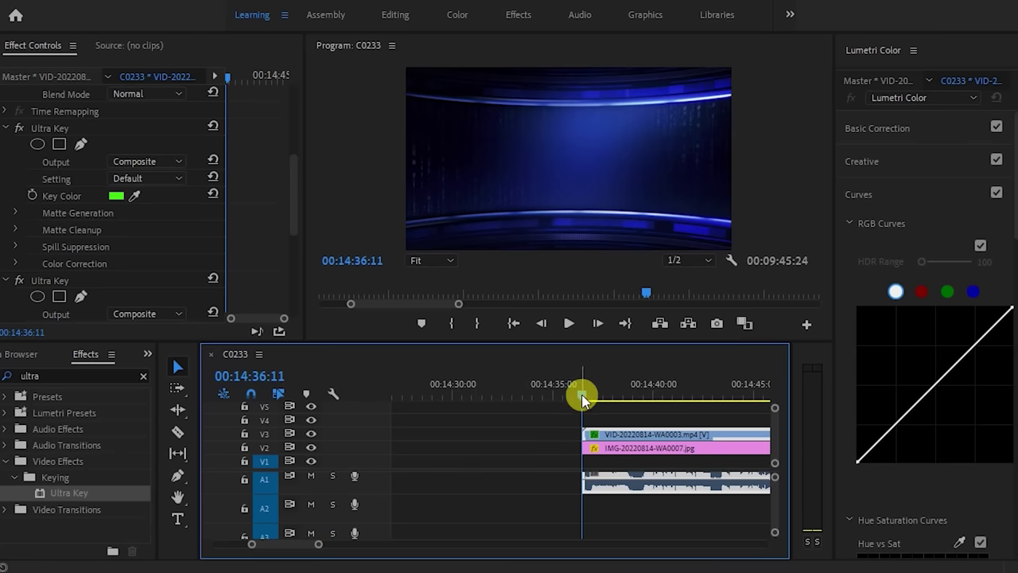
Step: Check the keyed presenter over the background and mark the whole presenter clip's range on the timeline as in and out
left_click_drag(583, 397, 539, 397)
key("minus")
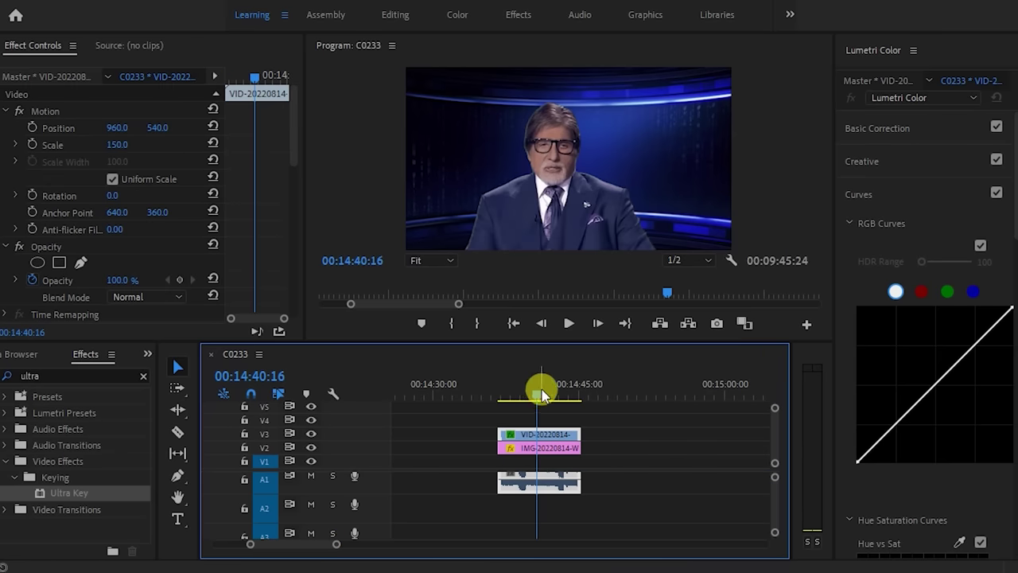
left_click(499, 398)
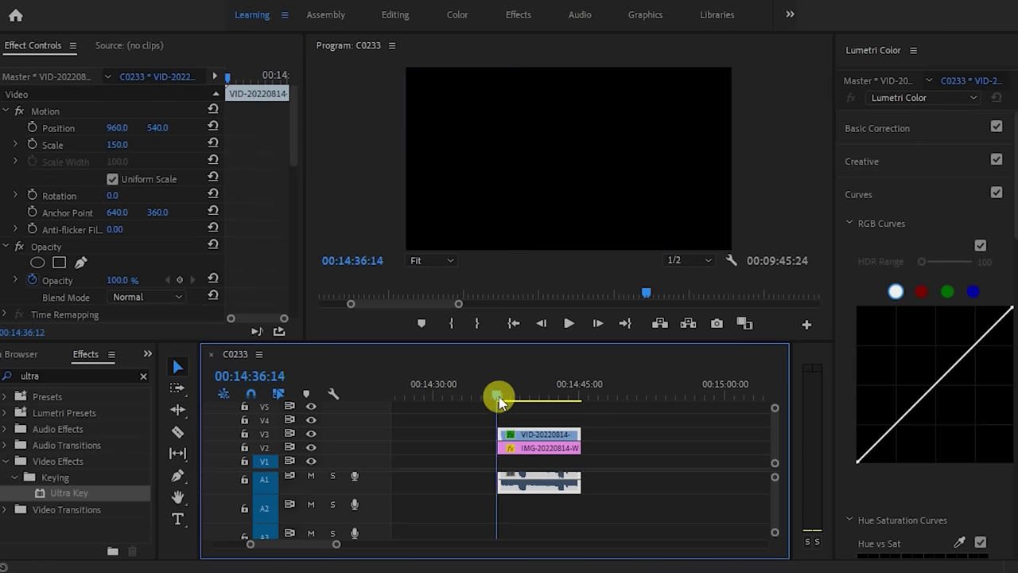
left_click_drag(499, 398, 500, 398)
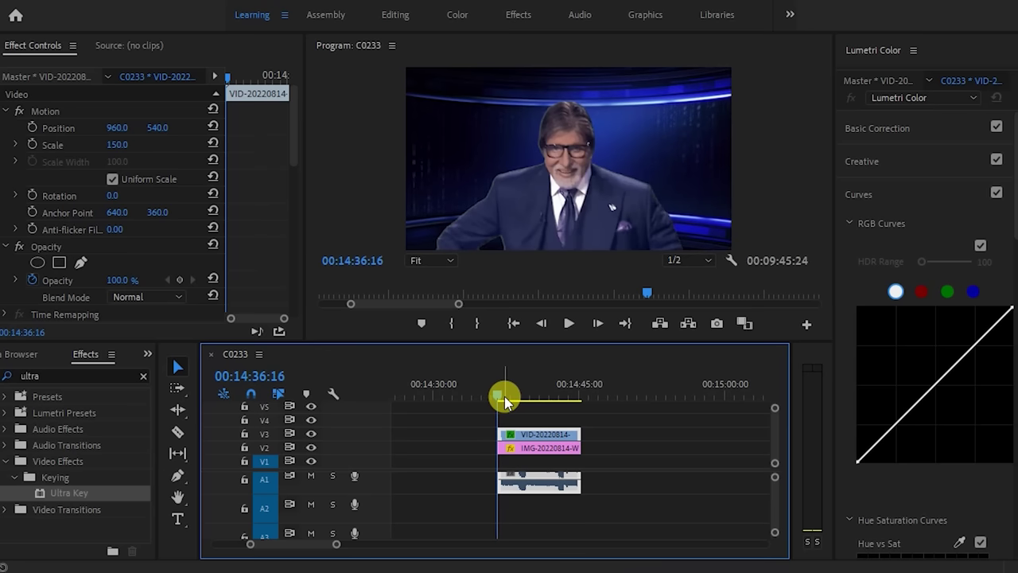
key("x")
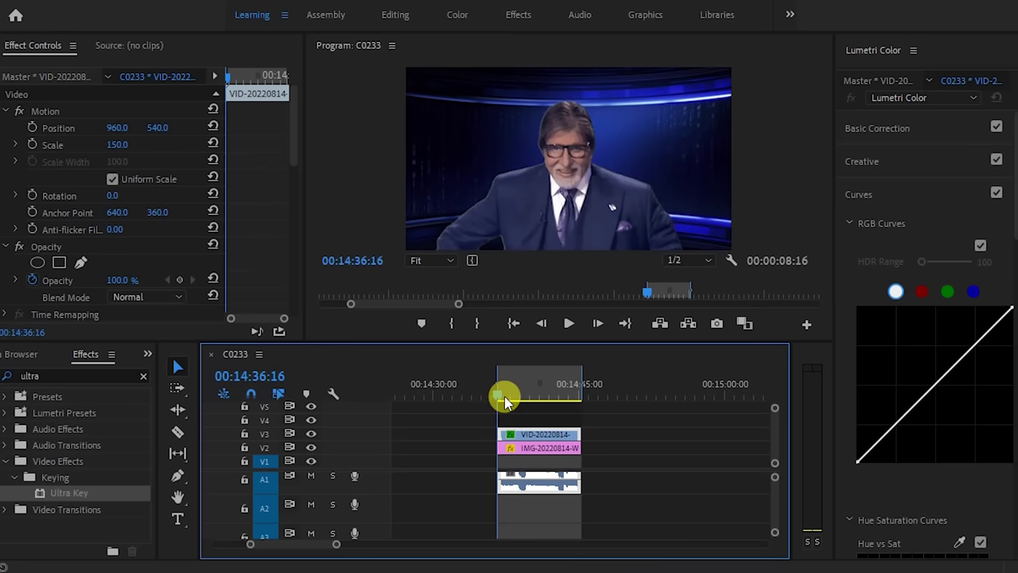
Step: Open the media export settings for the marked presenter section, accepting the offline media
key("alt+f")
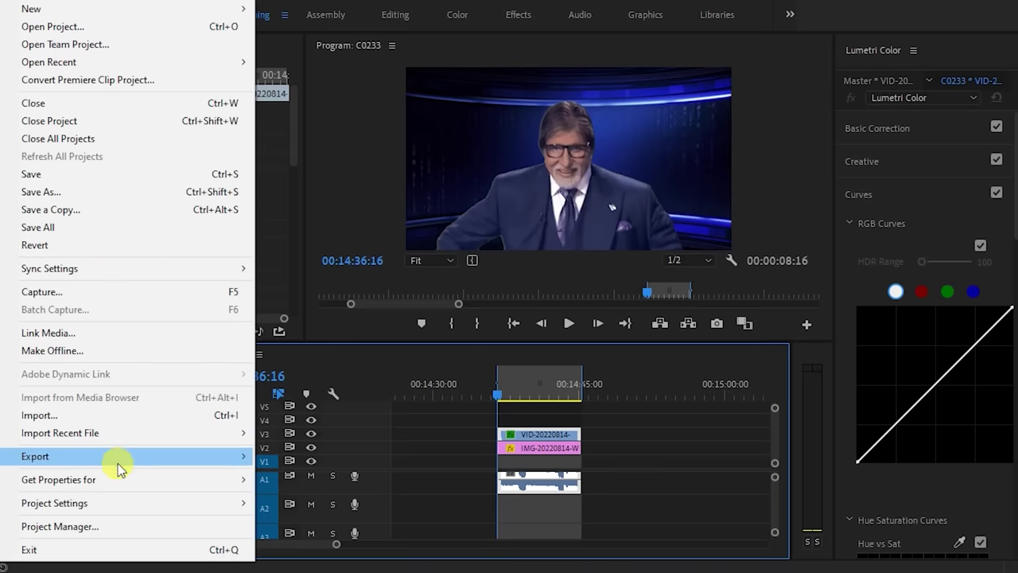
mouse_move(113, 456)
left_click(368, 261)
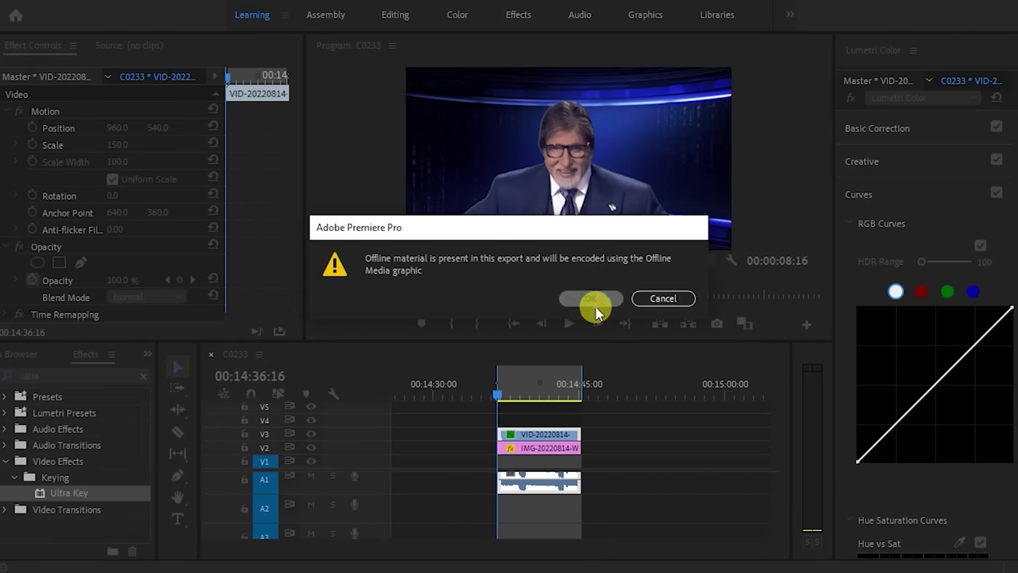
left_click(586, 300)
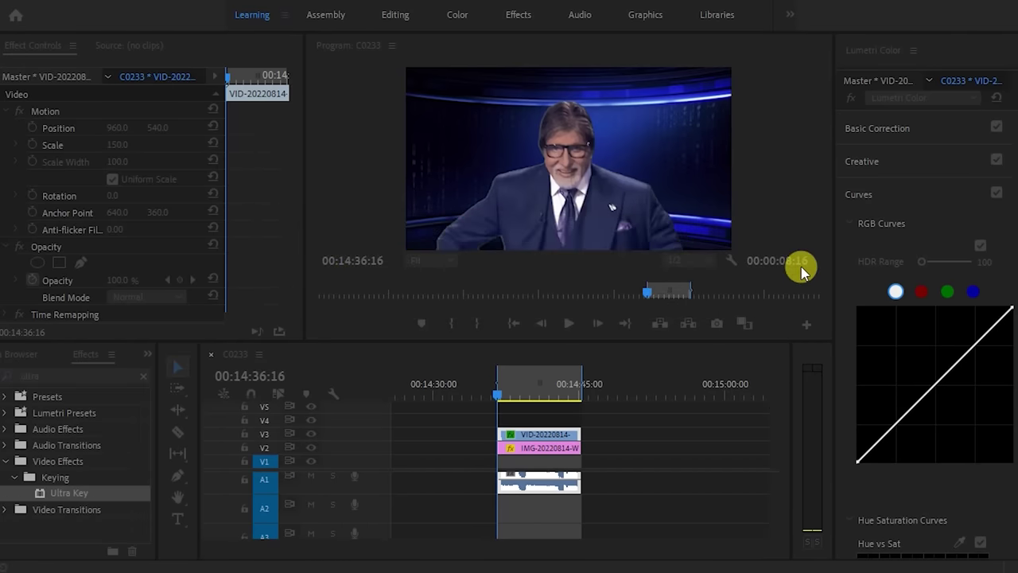
Step: Name the output file news1 in the desktop's news folder and export the marked section as H.264 video
left_click(539, 203)
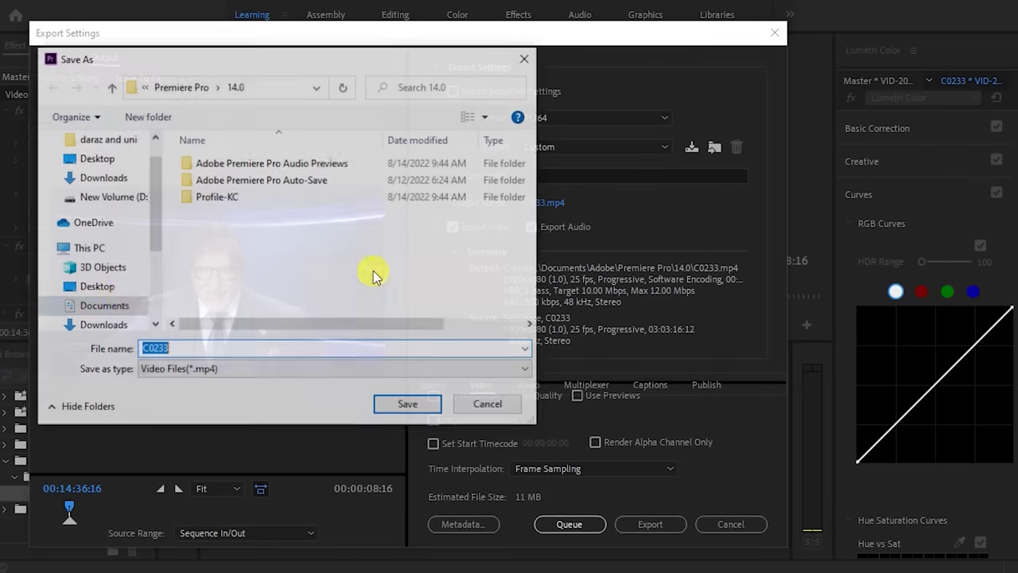
left_click(89, 286)
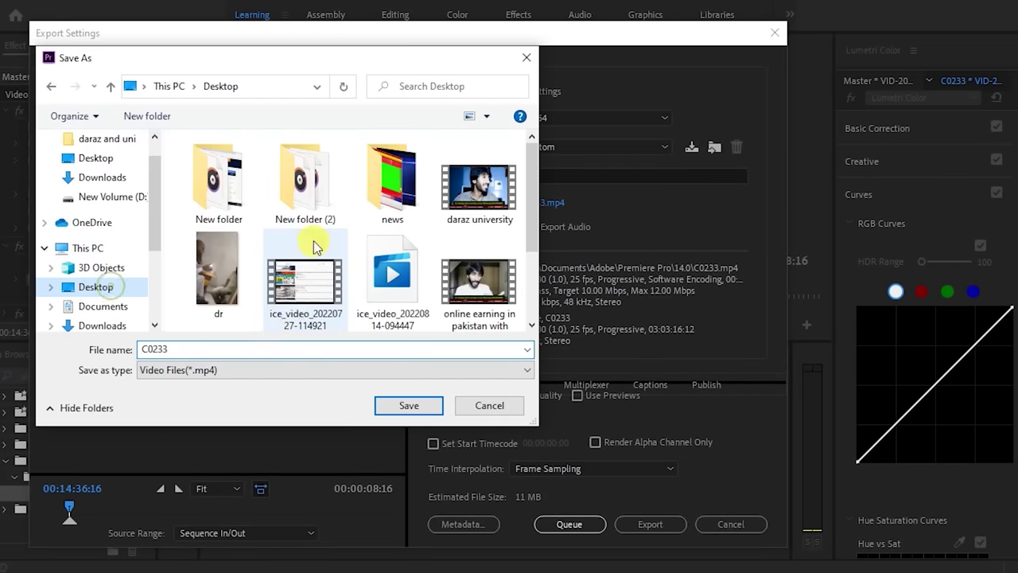
left_click(299, 283)
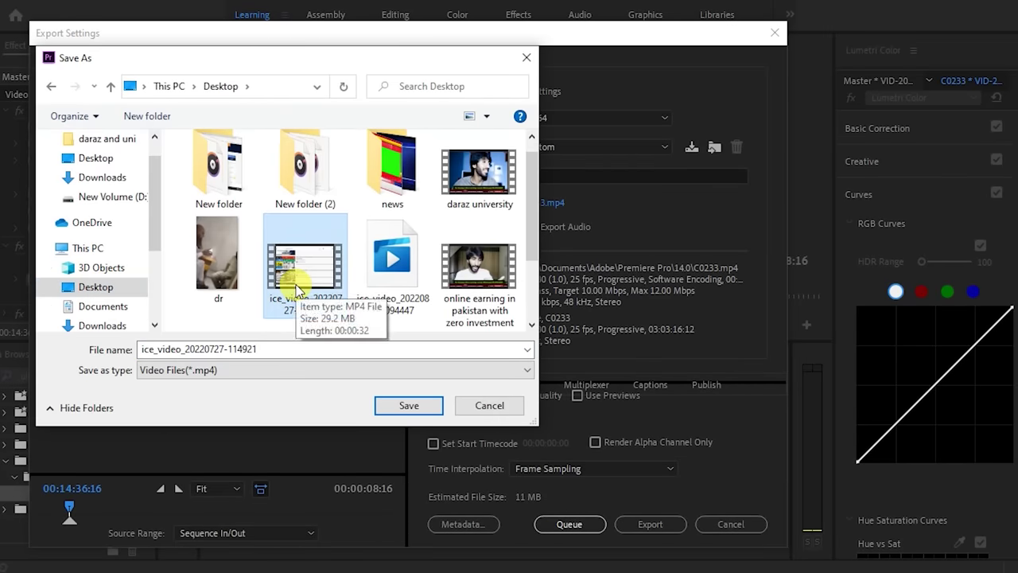
double_click(418, 168)
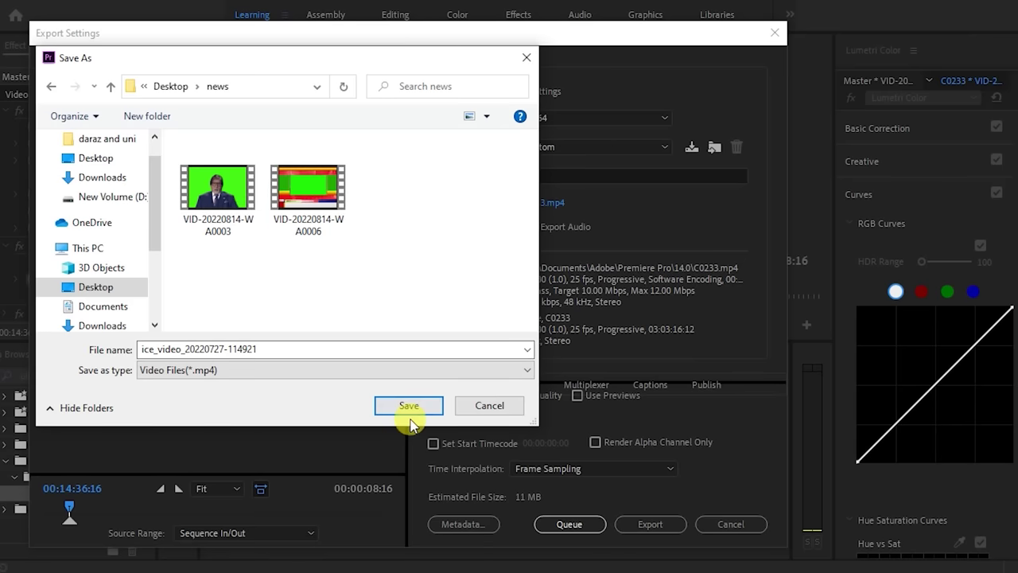
double_click(361, 352)
type("n")
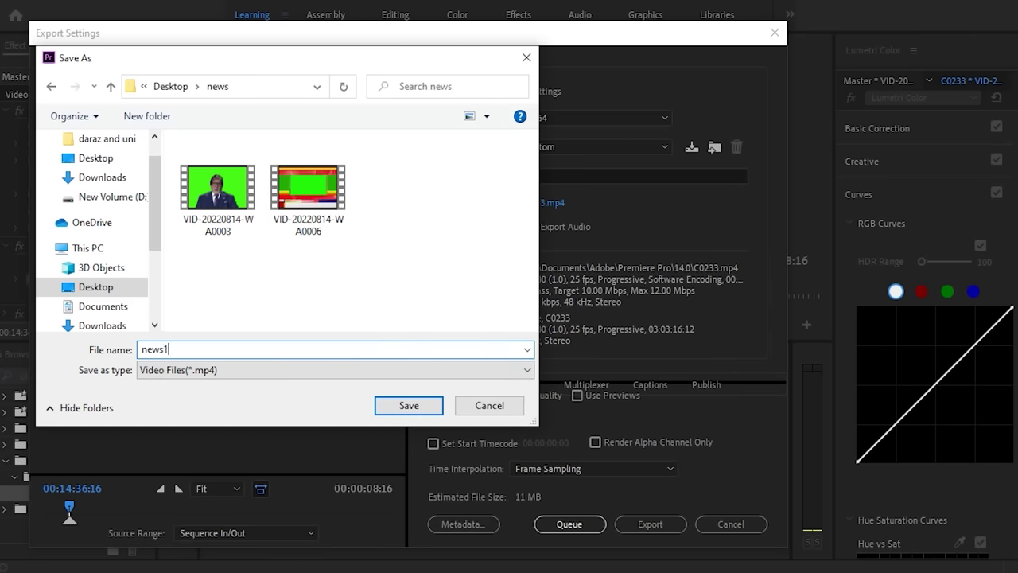
type("ews1")
left_click(381, 412)
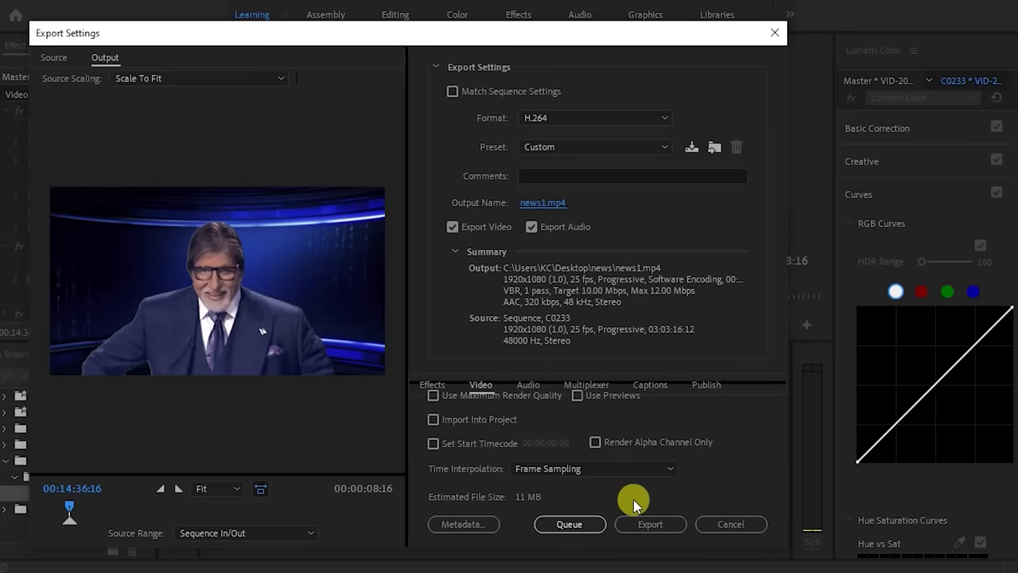
left_click(637, 518)
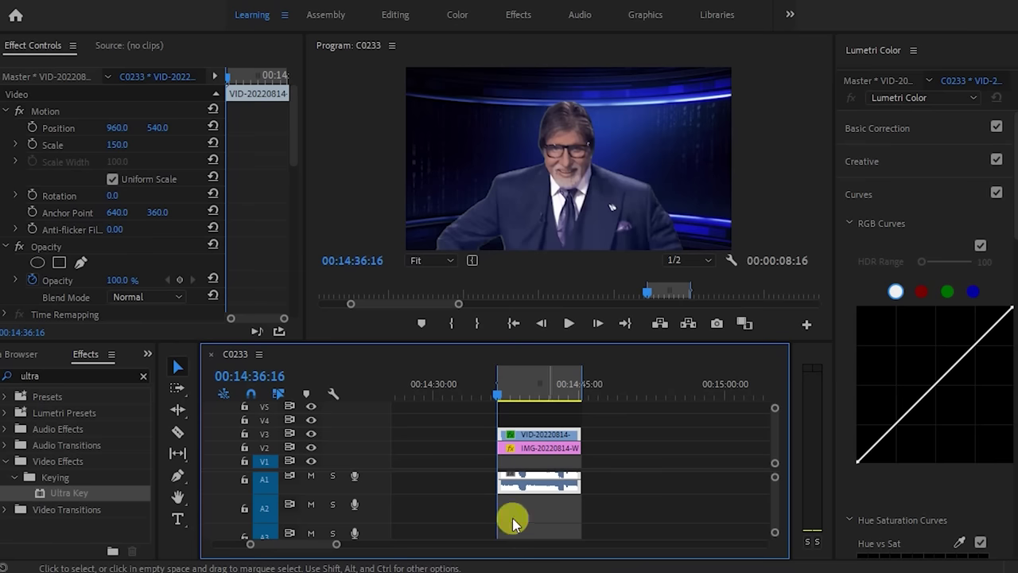
Step: Place the exported news1.mp4 on V2 at the start of the breaking-news clip and check one of its frames
left_click_drag(337, 545, 345, 546)
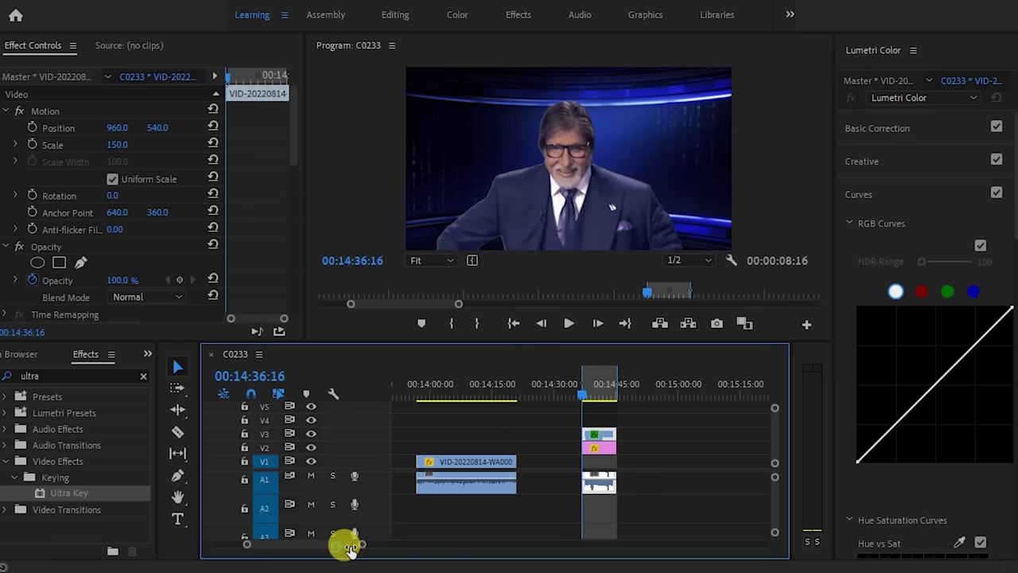
left_click(459, 396)
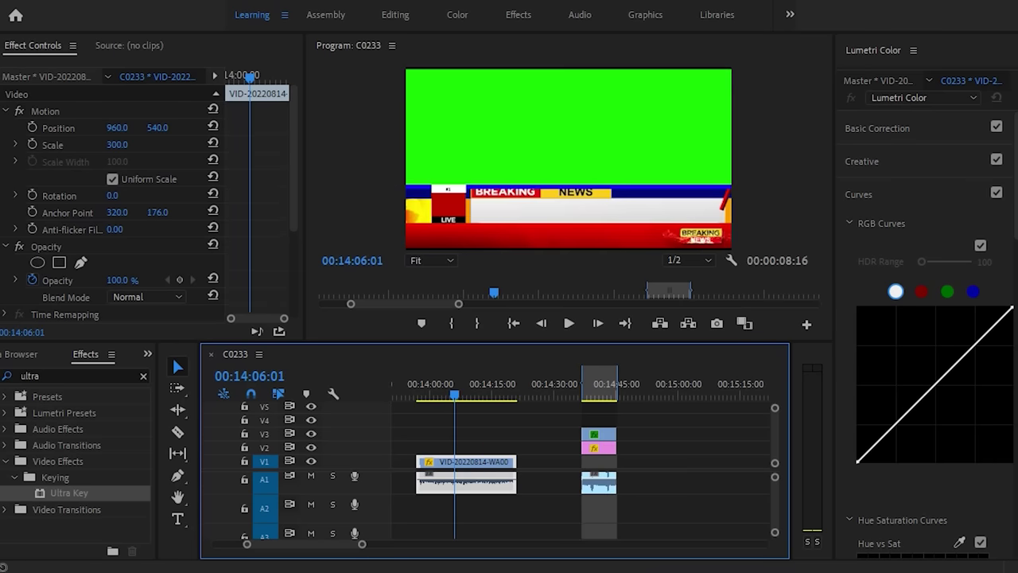
key("alt+Tab")
left_click_drag(270, 91, 414, 446)
left_click(434, 395)
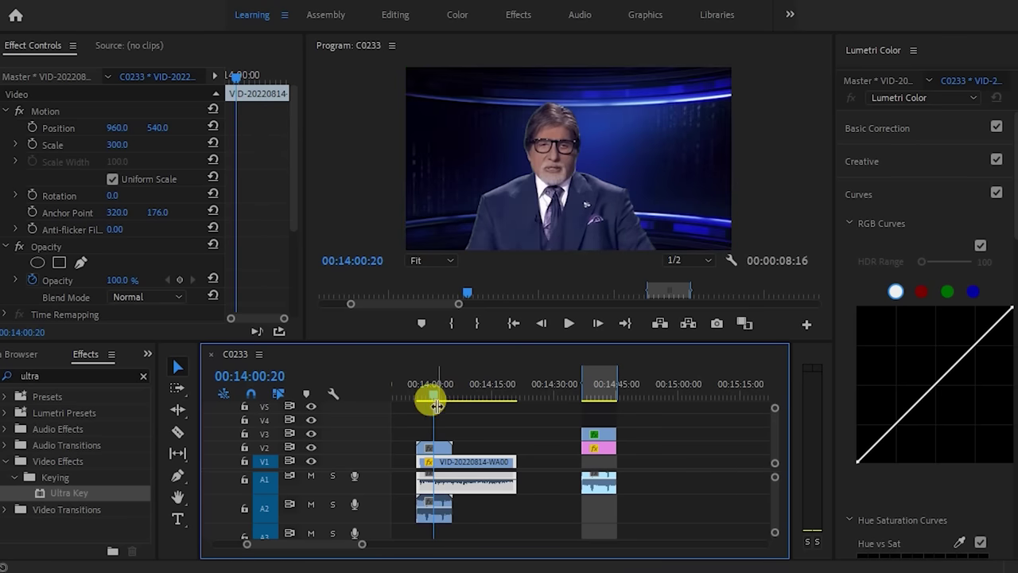
Step: Move the breaking-news clip from V1 to V3, above the news1 clip
left_click(443, 450)
left_click(448, 462)
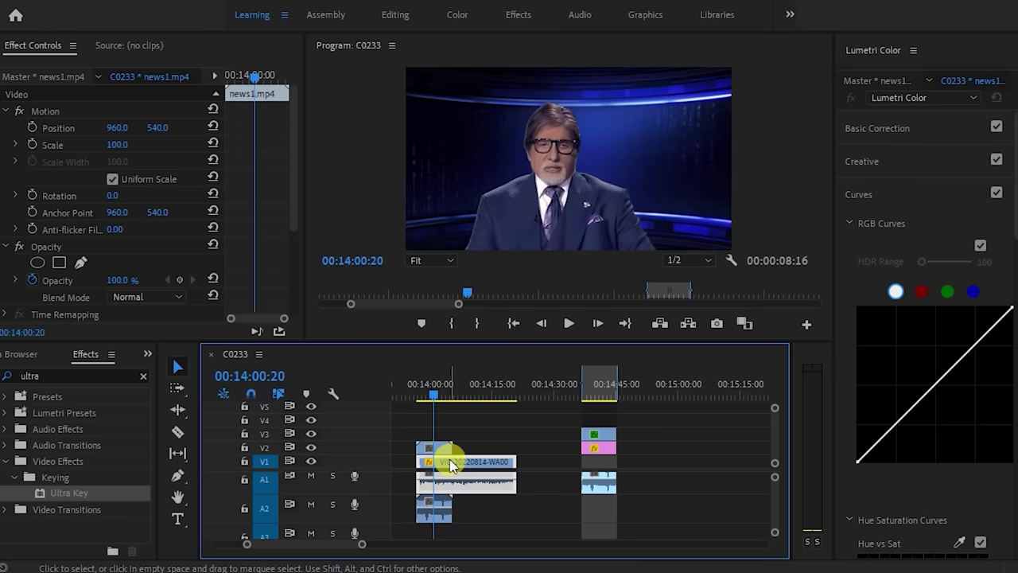
left_click_drag(459, 466, 457, 443)
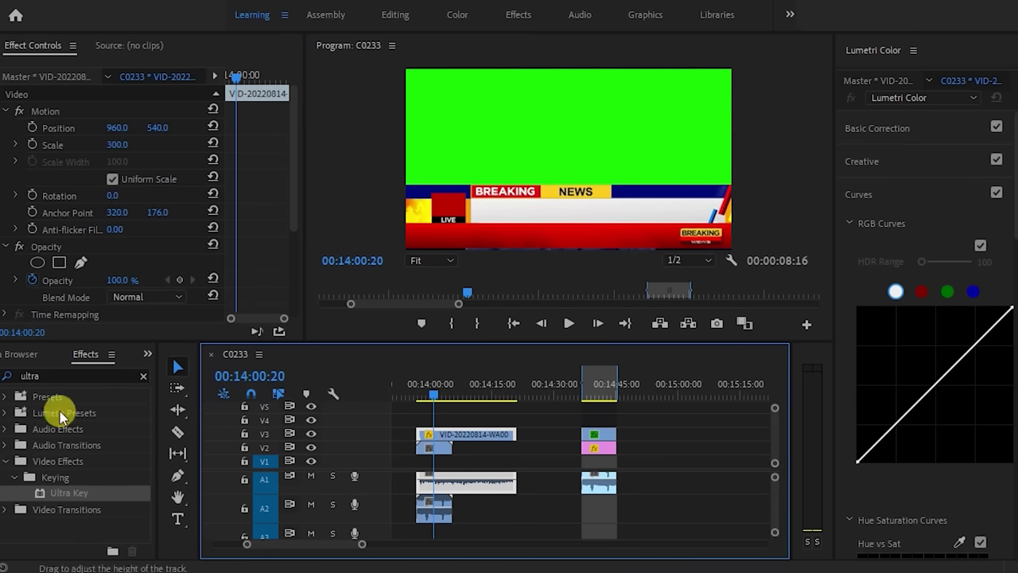
Step: Set the breaking-news clip's scale to 312 and its vertical position to 538 so it fills the frame
left_click_drag(157, 127, 168, 128)
left_click(128, 148)
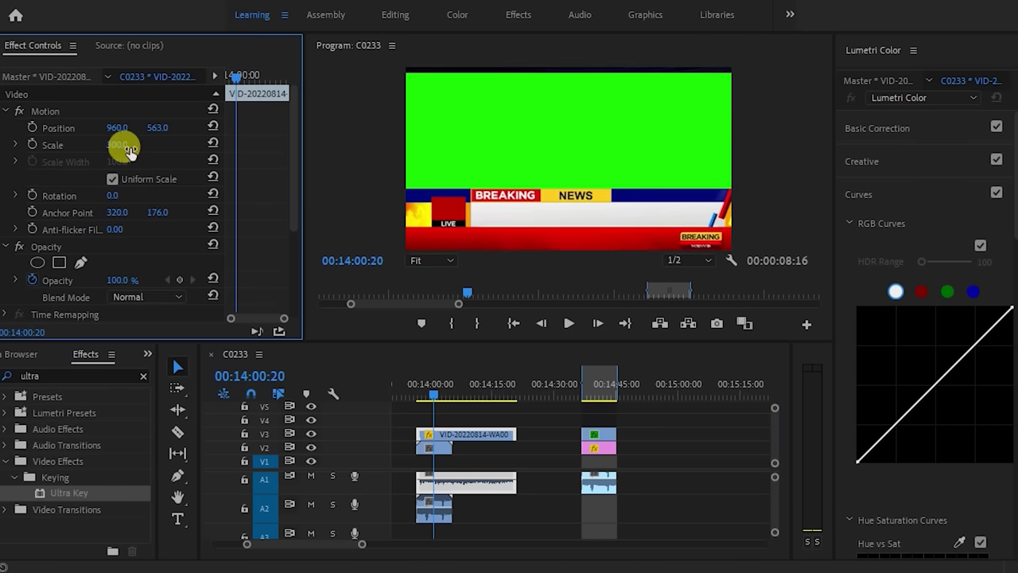
left_click_drag(128, 145, 140, 127)
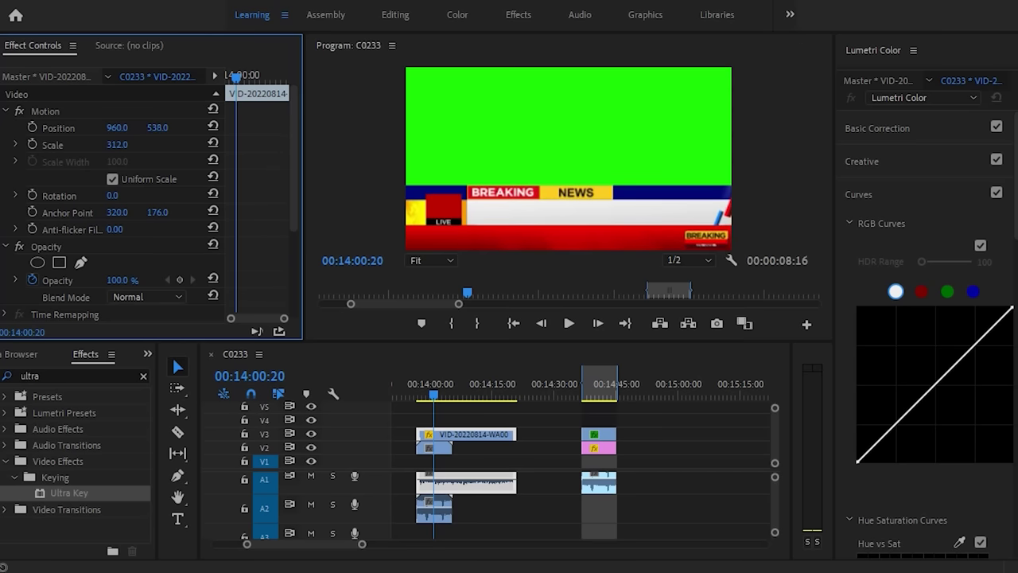
Step: Apply Ultra Key to the breaking-news clip and sample its green area as the key color
left_click(458, 436)
left_click_drag(62, 501, 442, 435)
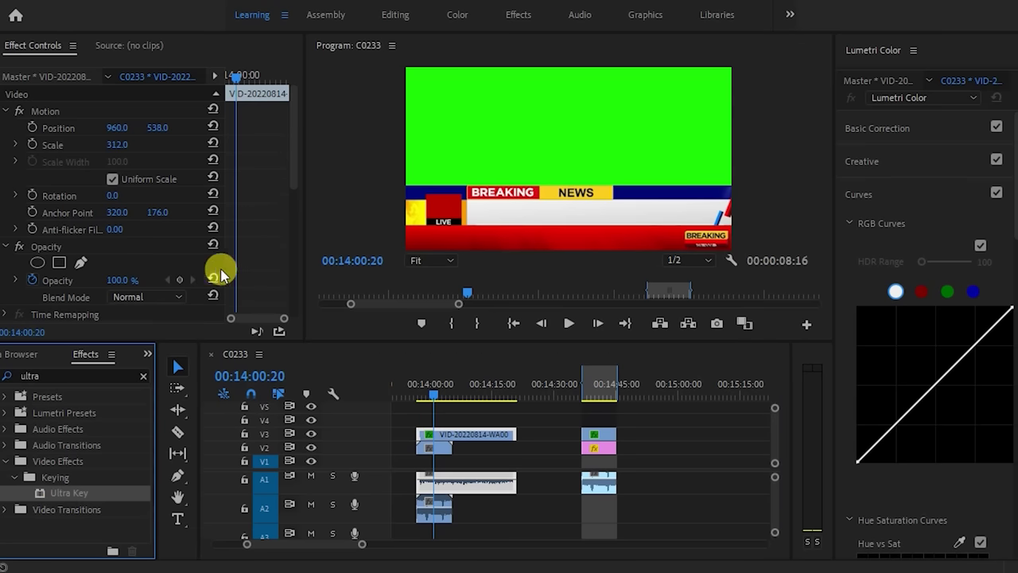
scroll(221, 275, "down", 5)
left_click(134, 253)
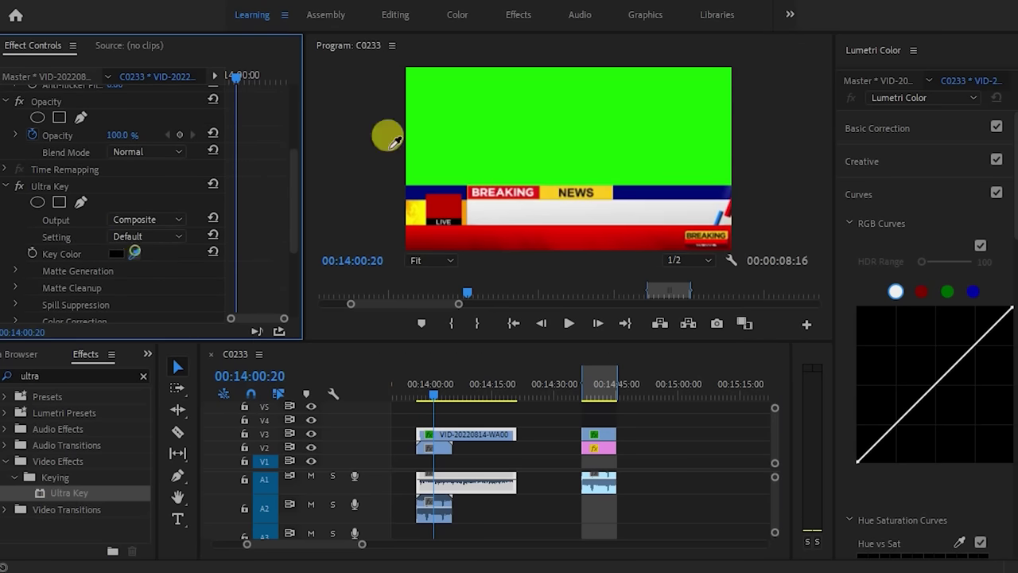
left_click(535, 126)
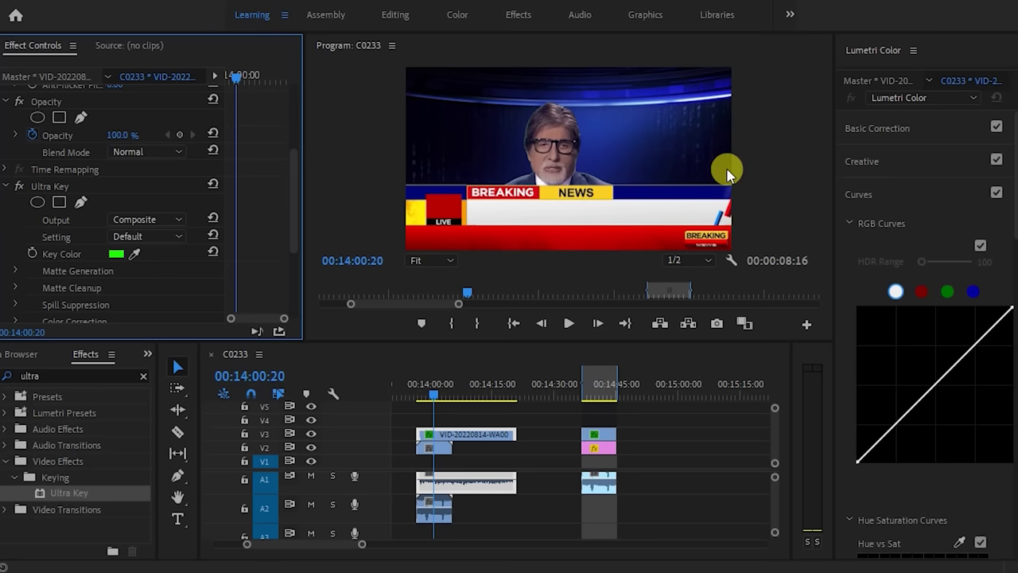
Step: Raise the news1 presenter clip by setting its vertical position to 340
left_click(444, 451)
mouse_move(444, 451)
left_mouse_down()
mouse_move(486, 480)
mouse_move(437, 459)
left_mouse_up()
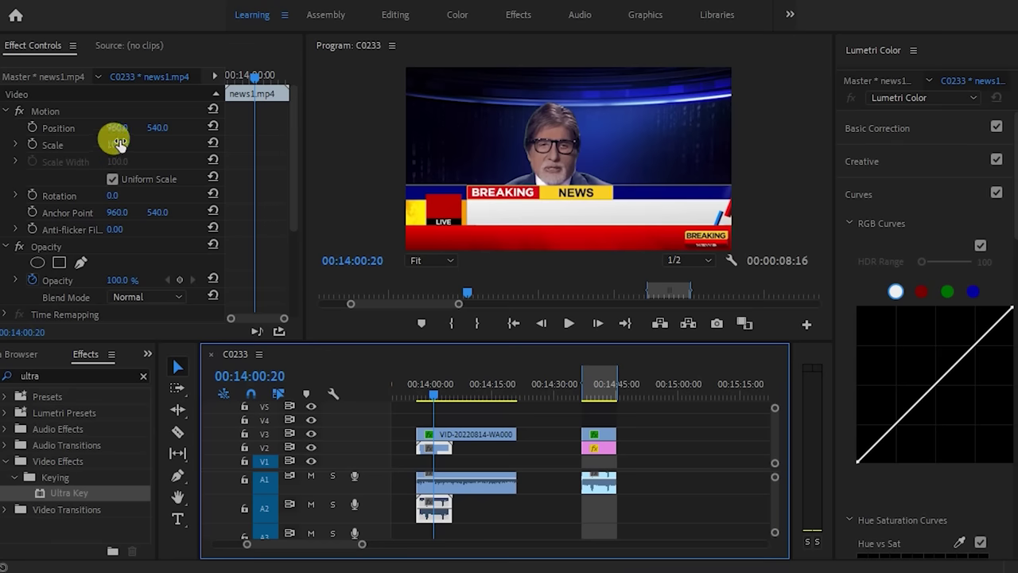
left_click_drag(163, 131, 6, 131)
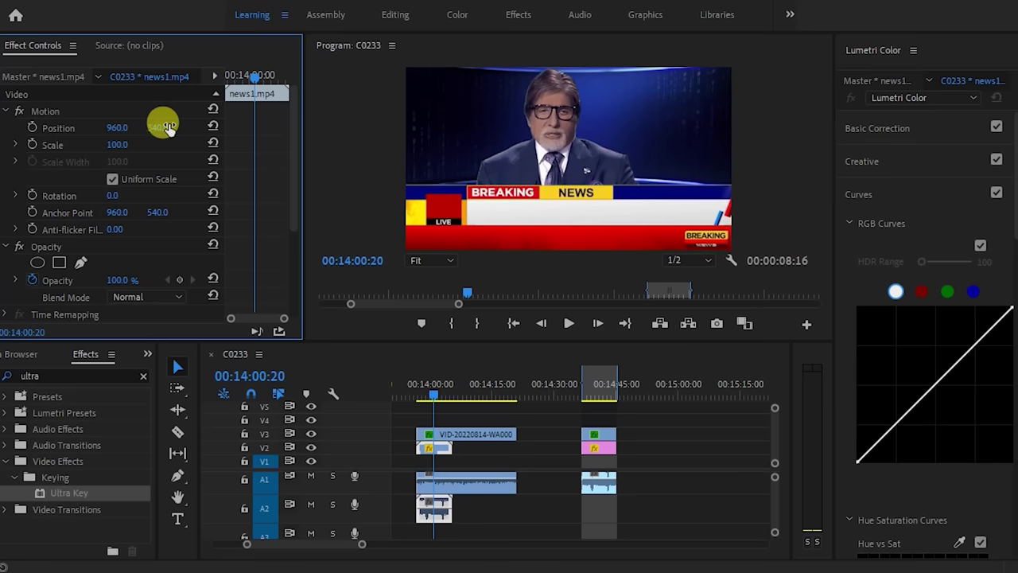
Step: Play the composite from the start of the clips and stop on the frame at 00:14:04:13
left_click_drag(430, 396, 413, 402)
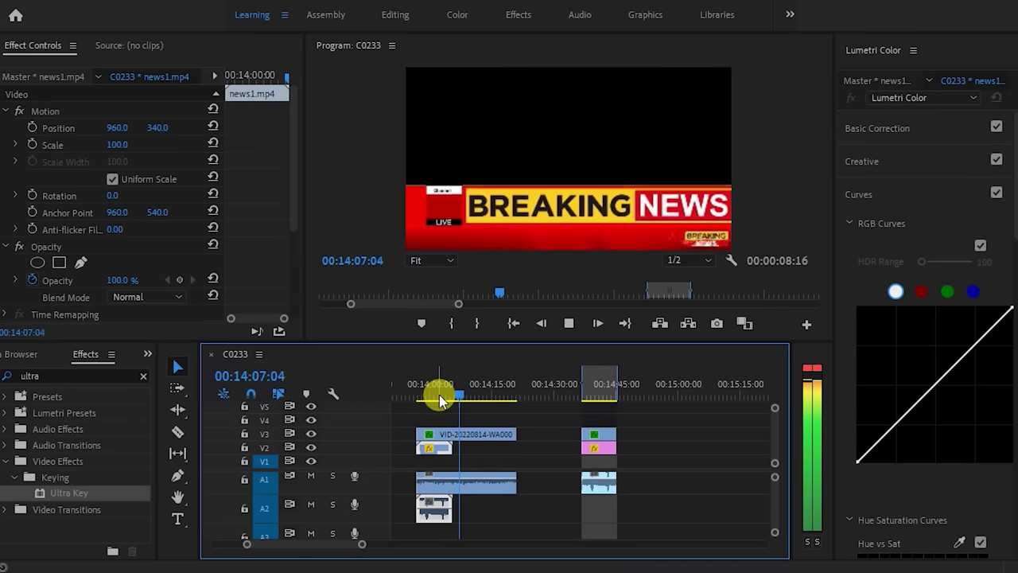
key("space")
left_click(447, 405)
left_click(449, 404)
Step: Delete the leftover presenter and background clips in the marked range, then select the breaking-news clip on V3
left_click(462, 435)
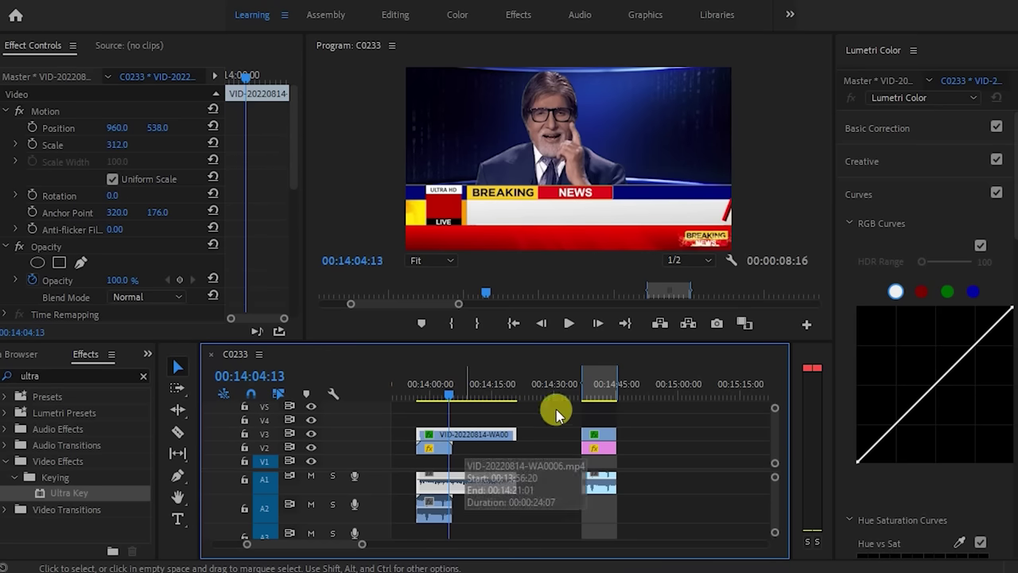
left_click_drag(654, 436, 559, 527)
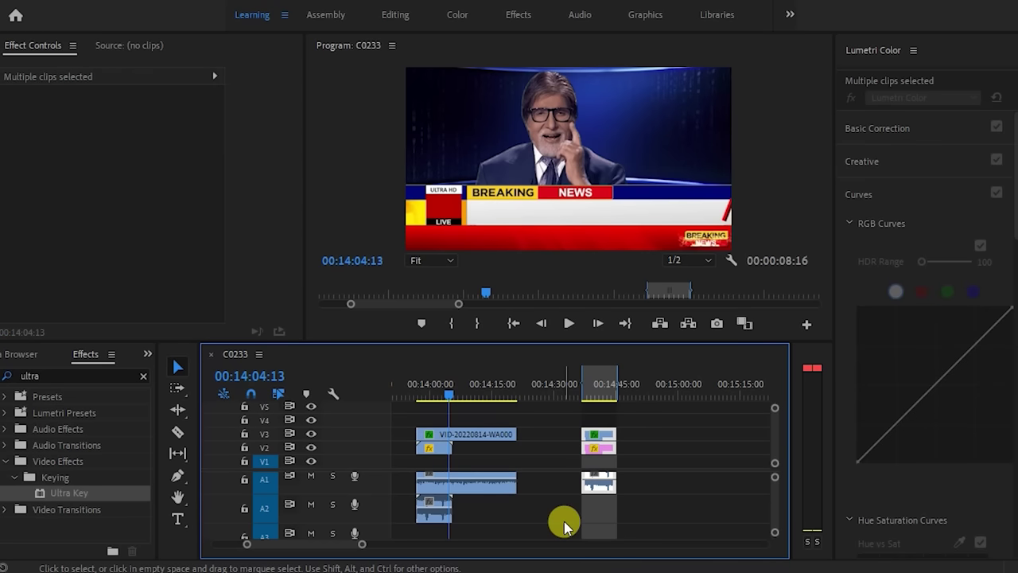
key("Delete")
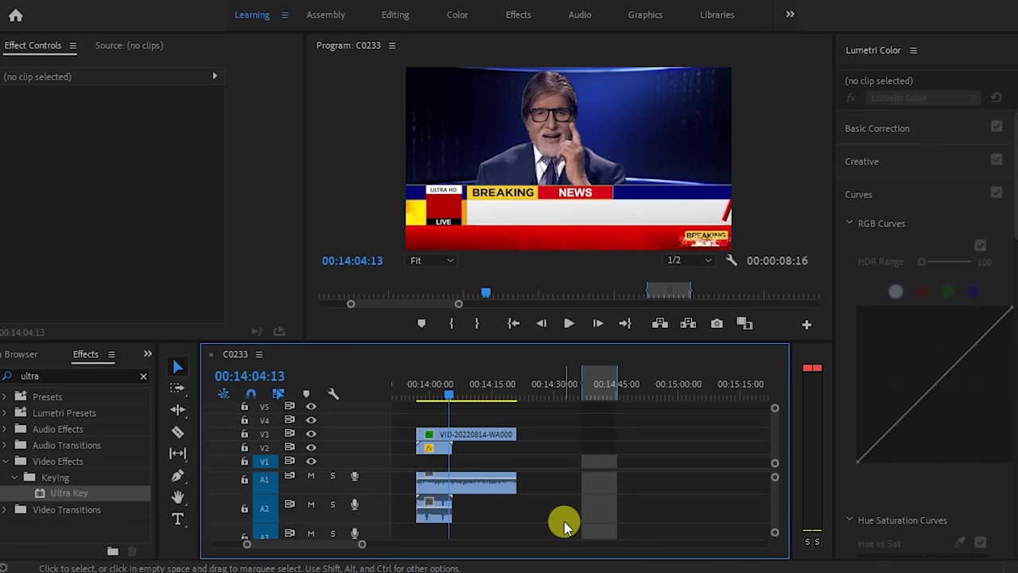
left_click(474, 442)
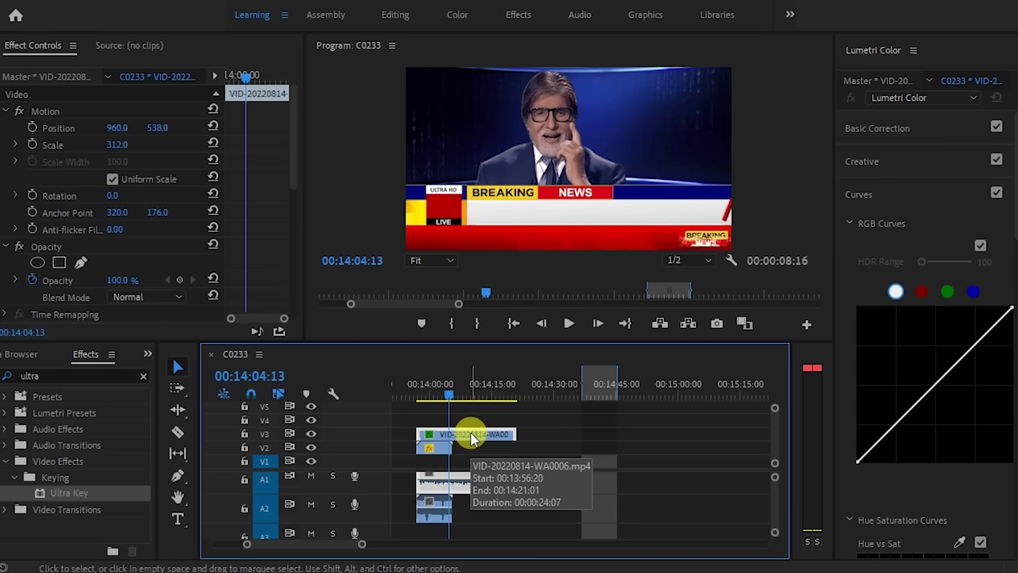
Step: Duplicate the breaking-news clip with its audio end to end along V3 to extend the news graphics
left_click_drag(482, 438, 566, 435)
left_click_drag(645, 430, 499, 509)
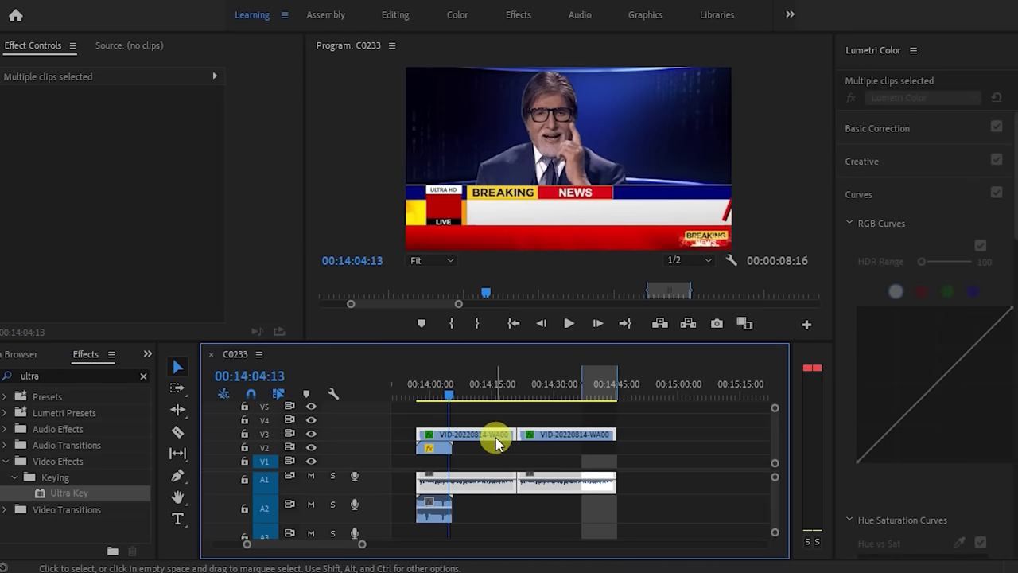
left_click_drag(496, 443, 693, 436)
Step: Duplicate the news1 presenter clip end to end along V2 beneath the breaking-news clips, and play the sequence
left_click(434, 447)
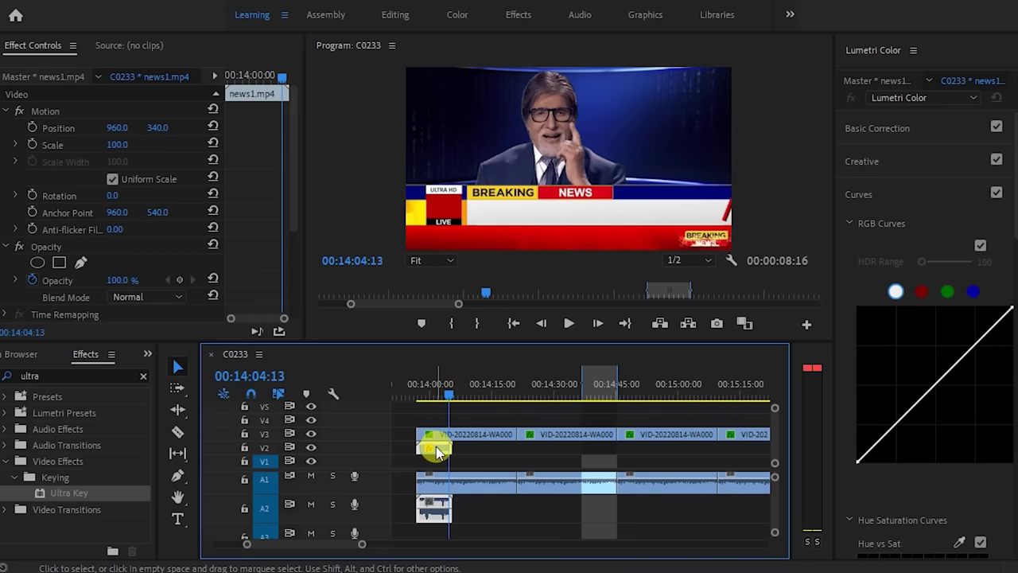
left_click_drag(436, 451, 563, 449)
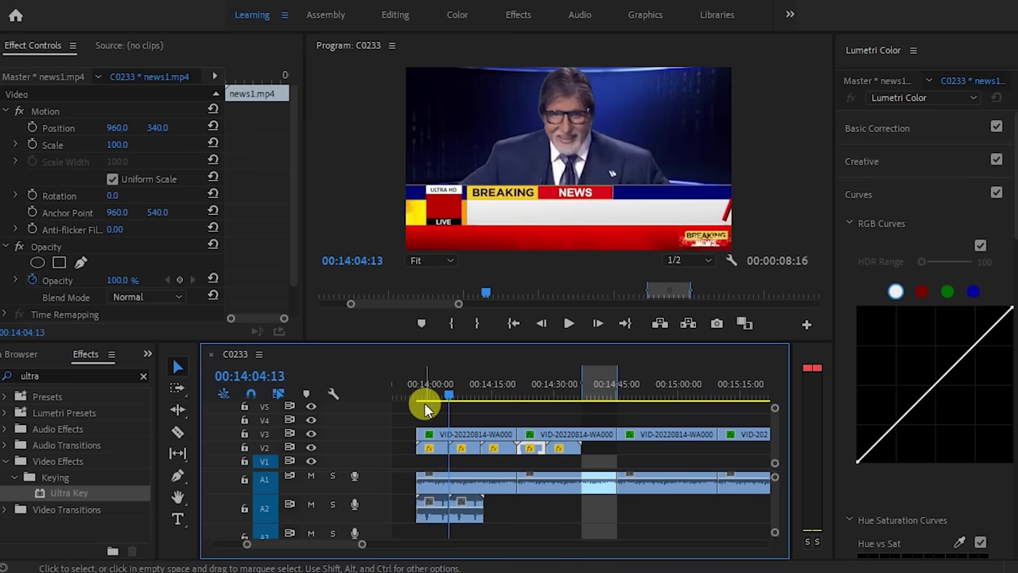
key("space")
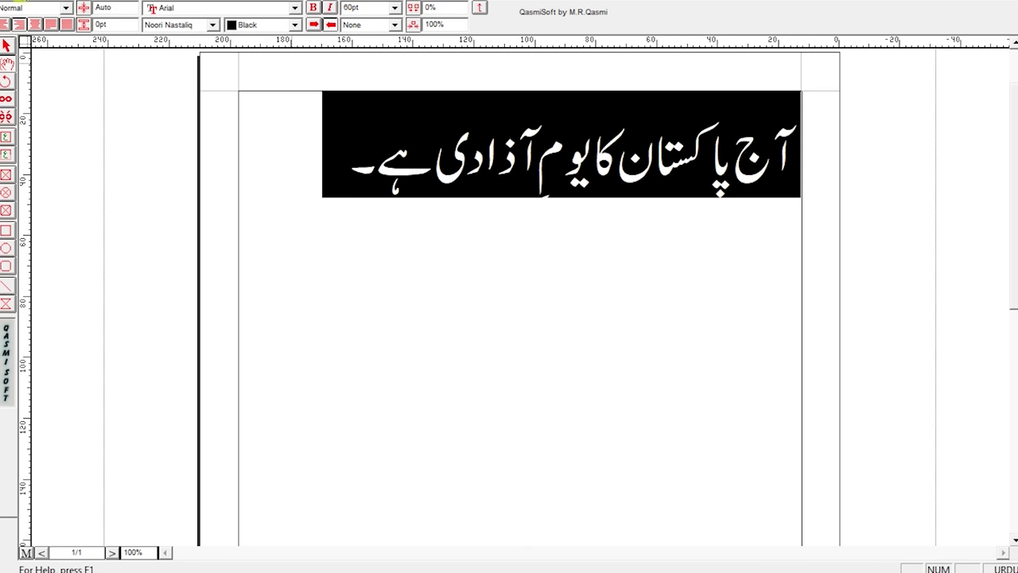
Step: Switch to the Urdu text document and start exporting page 1 as a picture in Encapsulated PostScript format
key("alt+f")
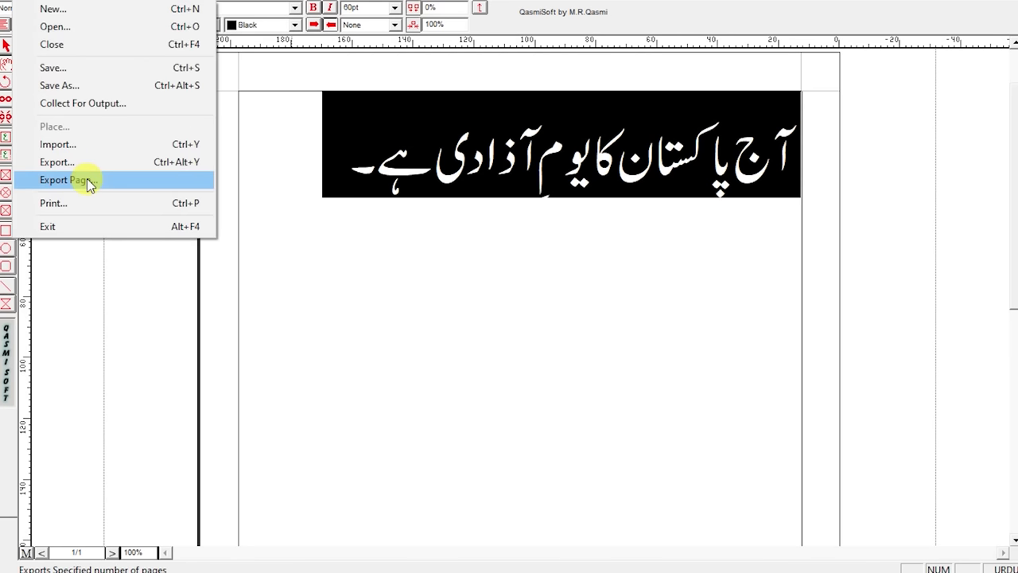
left_click(118, 184)
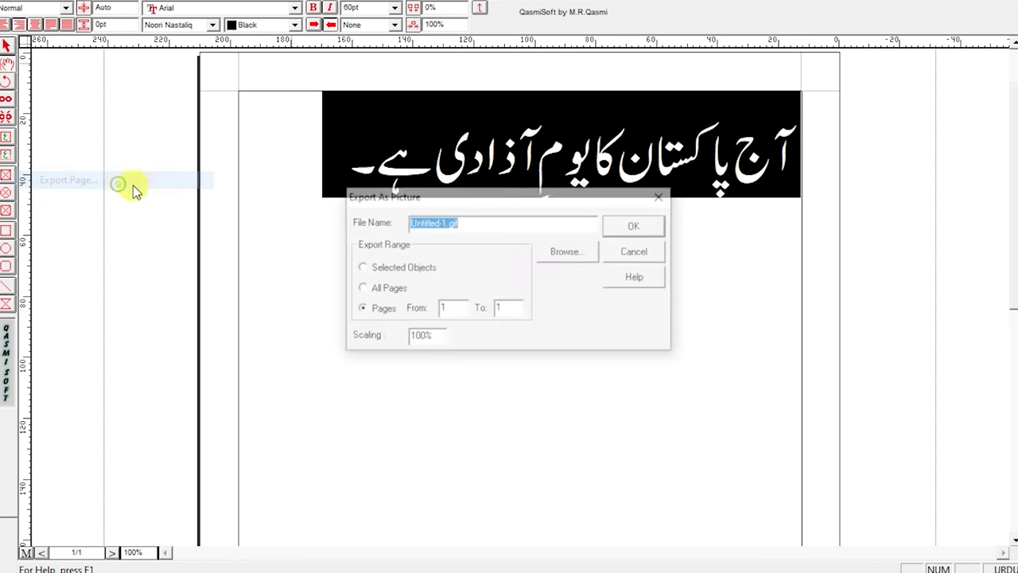
left_click(571, 253)
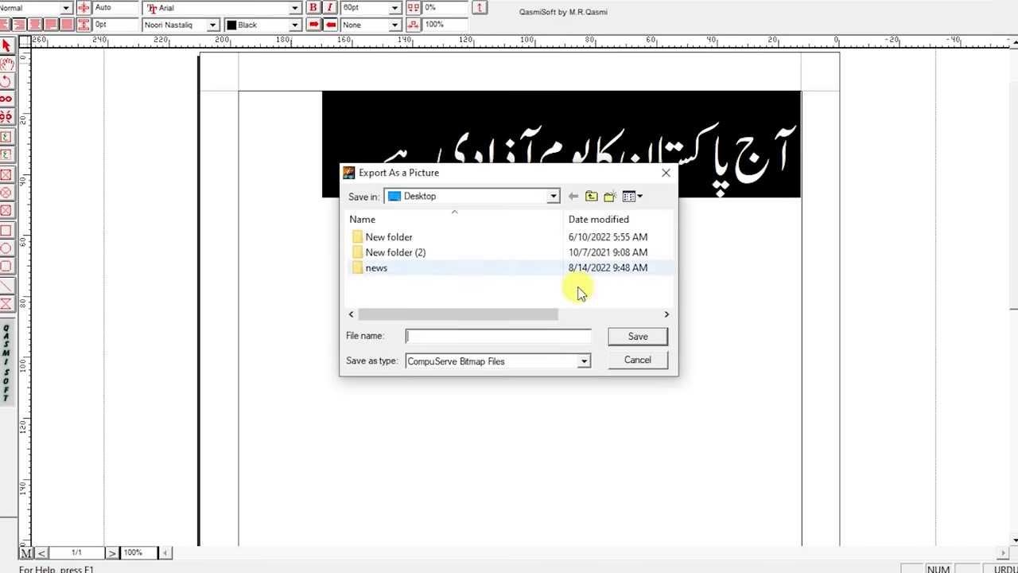
left_click(535, 362)
left_click(519, 363)
left_click(519, 362)
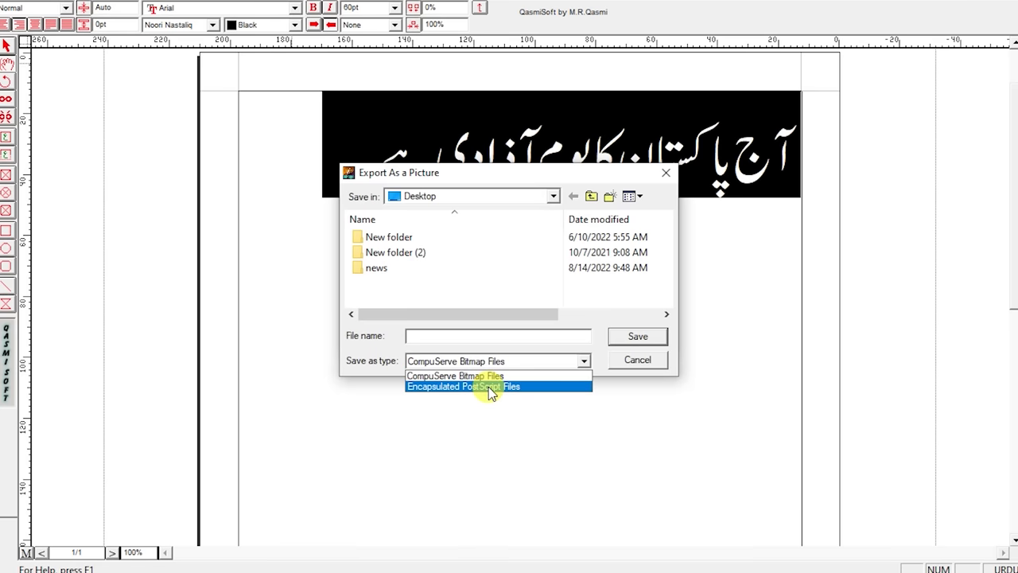
left_click(515, 385)
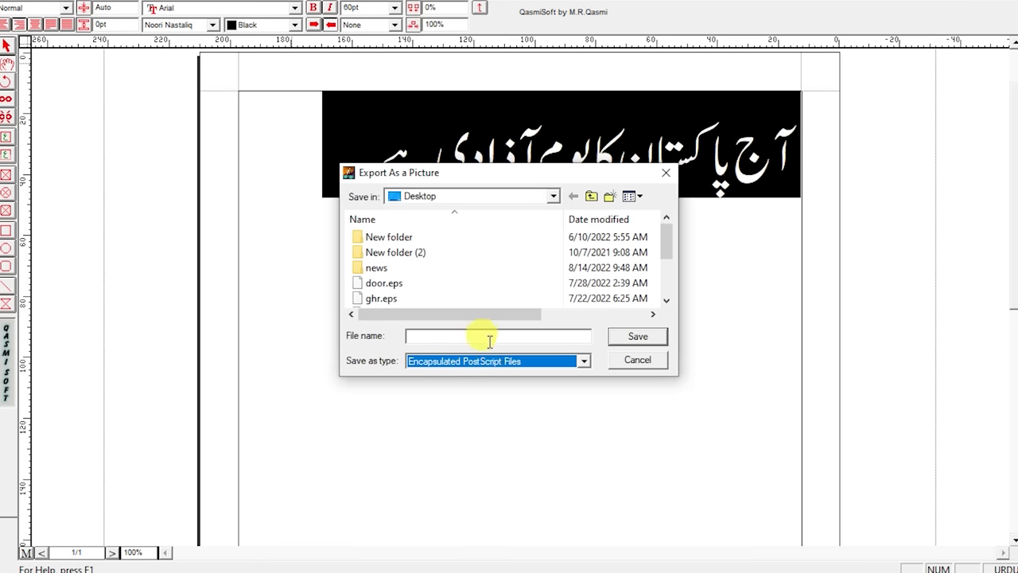
Step: Choose the news folder on the Desktop for the export and save the page there as aza.eps
double_click(385, 269)
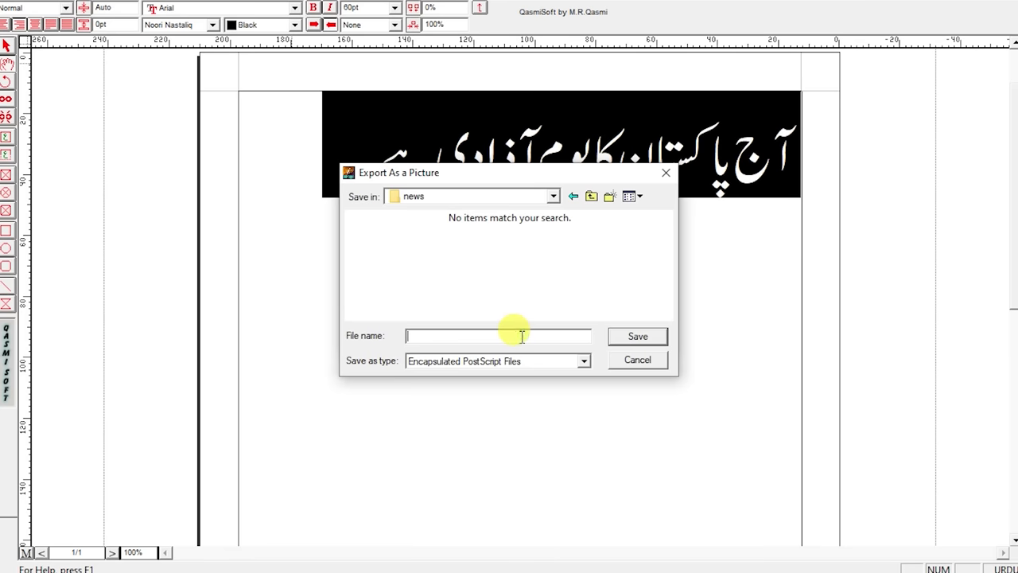
left_click(640, 337)
left_click(654, 219)
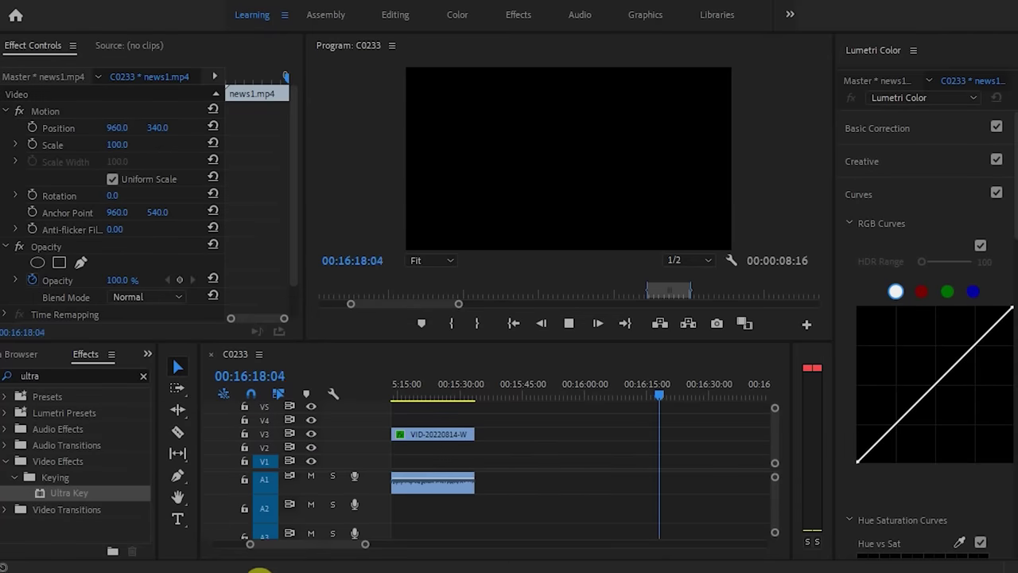
Step: Open aza.eps from the news folder in Photoshop, rasterized at 2479 x 3504 pixels, 300 pixels/inch, CMYK Color
left_click(261, 569)
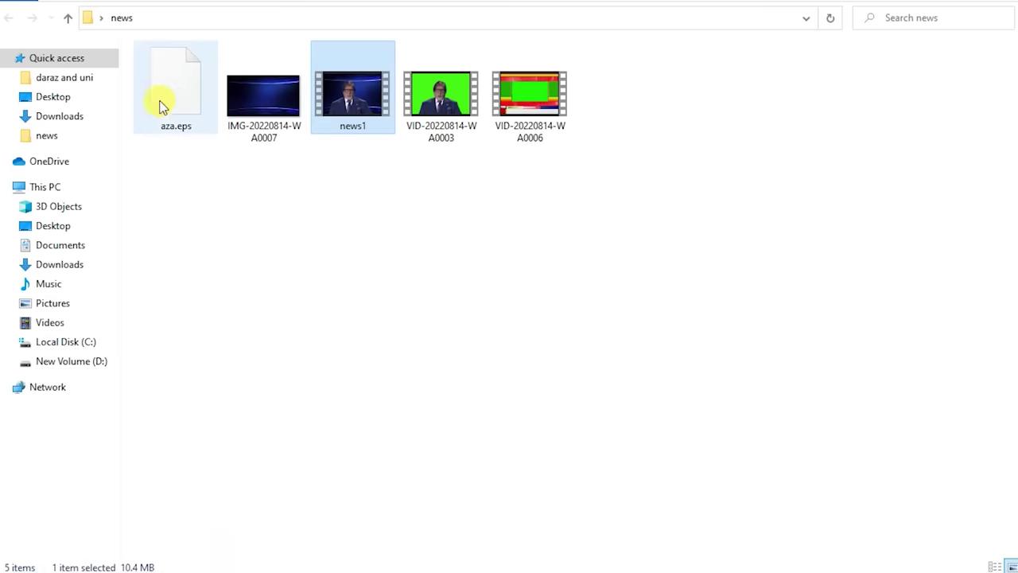
left_click_drag(186, 97, 978, 18)
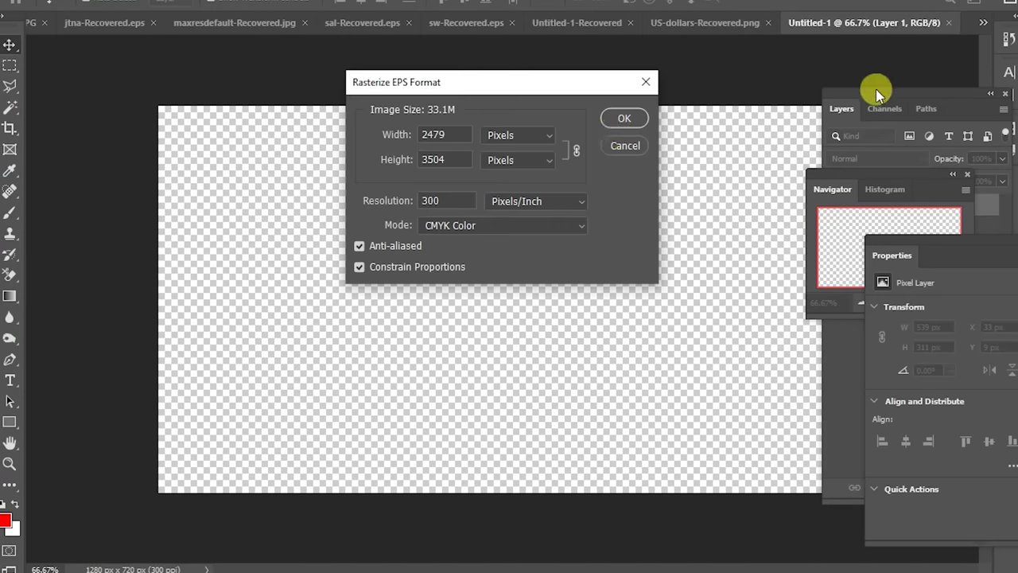
left_click(625, 119)
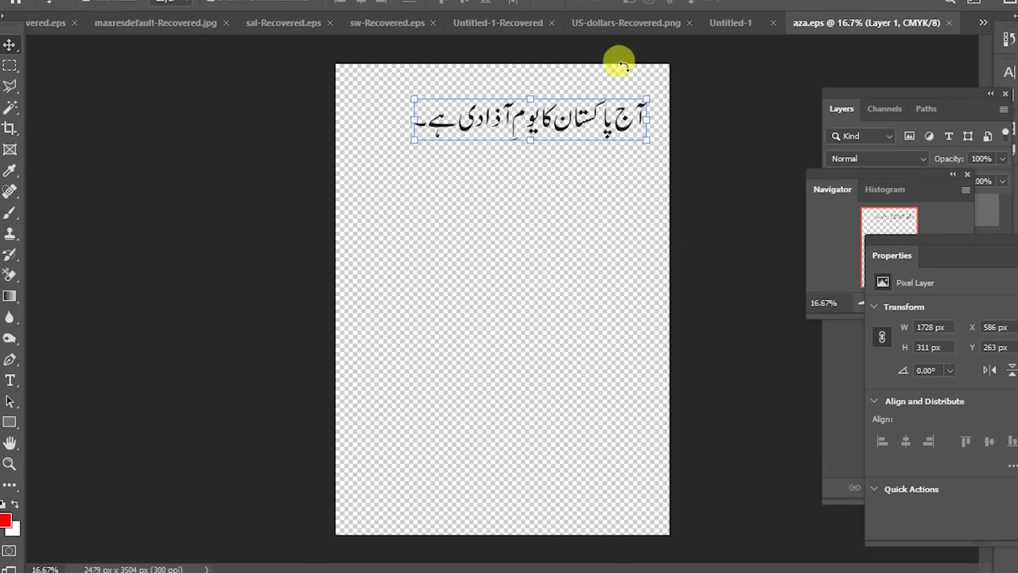
Step: Float the aza.eps document in its own window and copy its Urdu headline layer into Untitled-1
left_click_drag(845, 22, 801, 101)
left_click_drag(861, 47, 594, 85)
left_click_drag(579, 186, 493, 211)
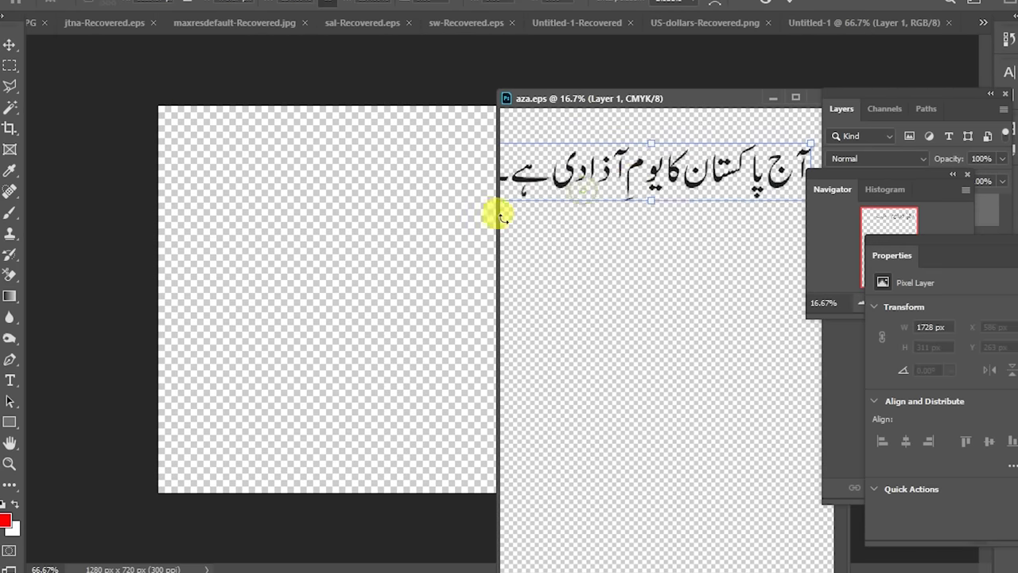
left_click_drag(691, 184, 382, 324)
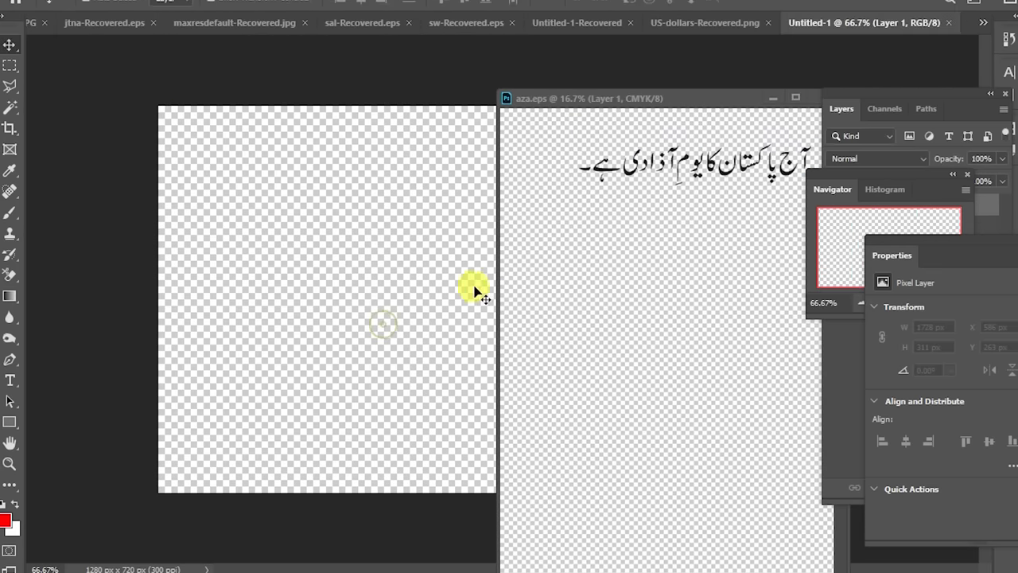
left_click(700, 168)
left_click_drag(628, 175, 407, 303)
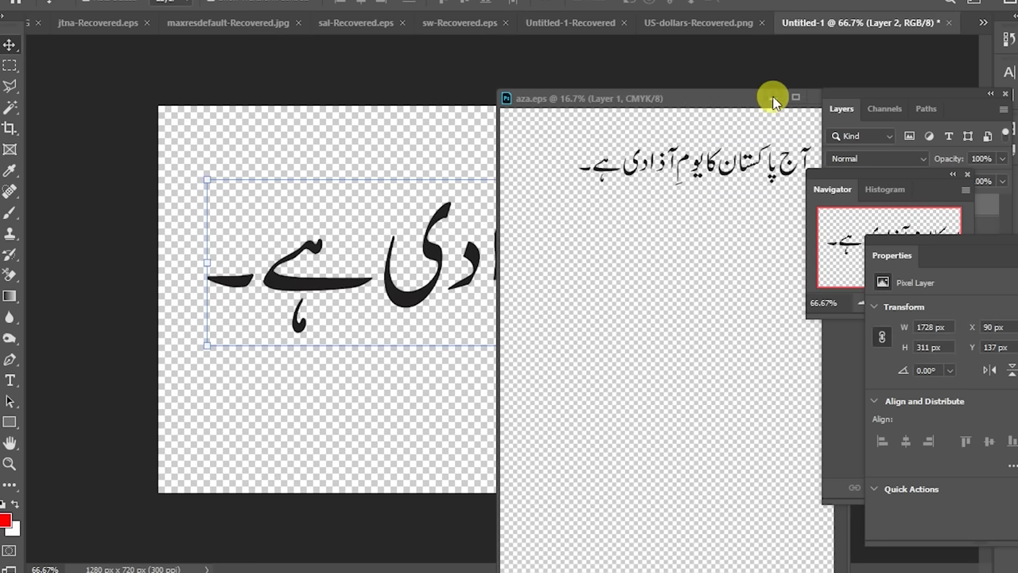
Step: Minimize aza.eps, then scale the headline to about 820 x 148 px and place it centrally near the canvas's lower edge
left_click(774, 99)
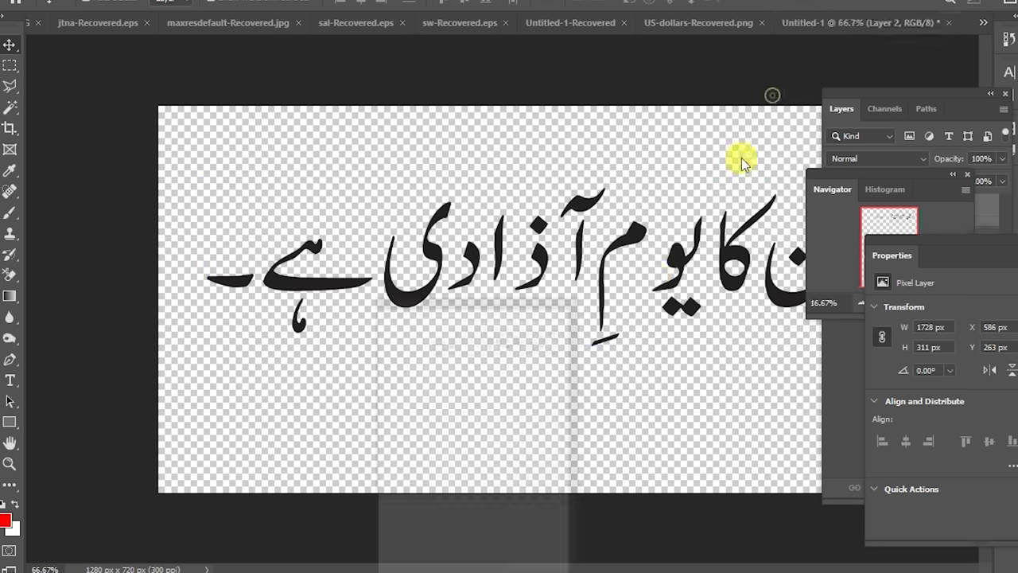
left_click(869, 173)
left_click_drag(901, 309, 893, 307)
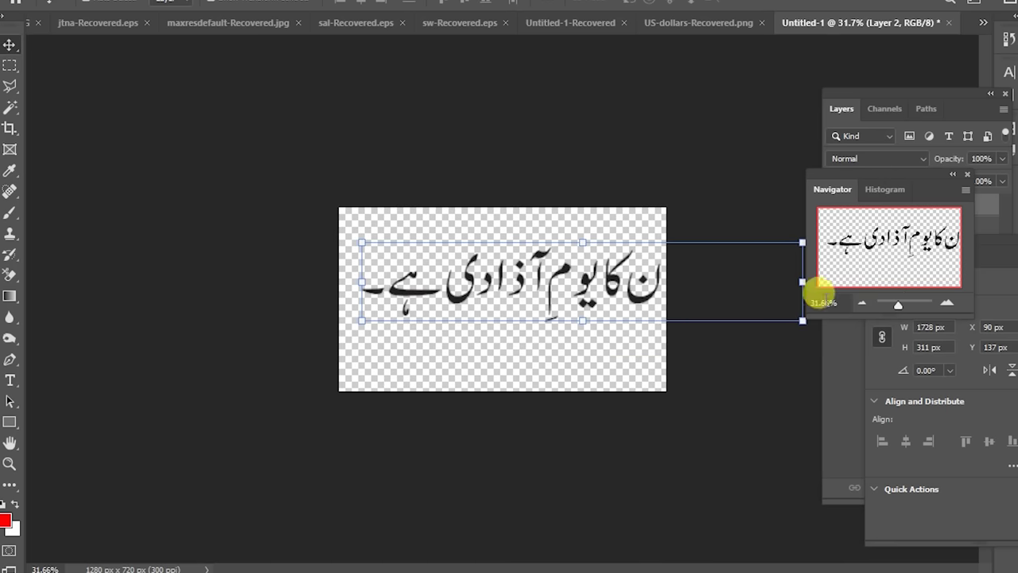
left_click_drag(803, 283, 638, 299)
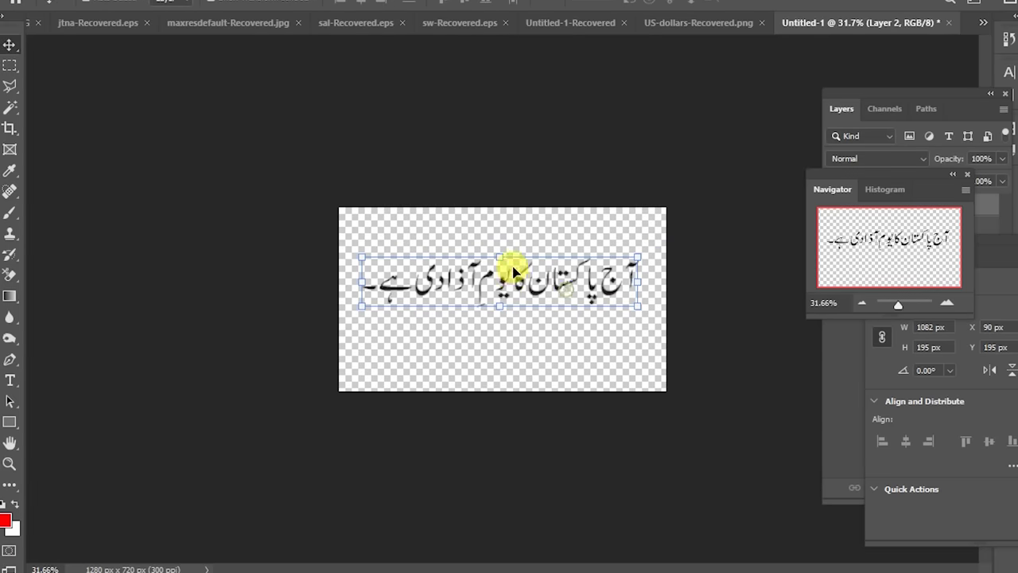
left_click_drag(499, 254, 503, 358)
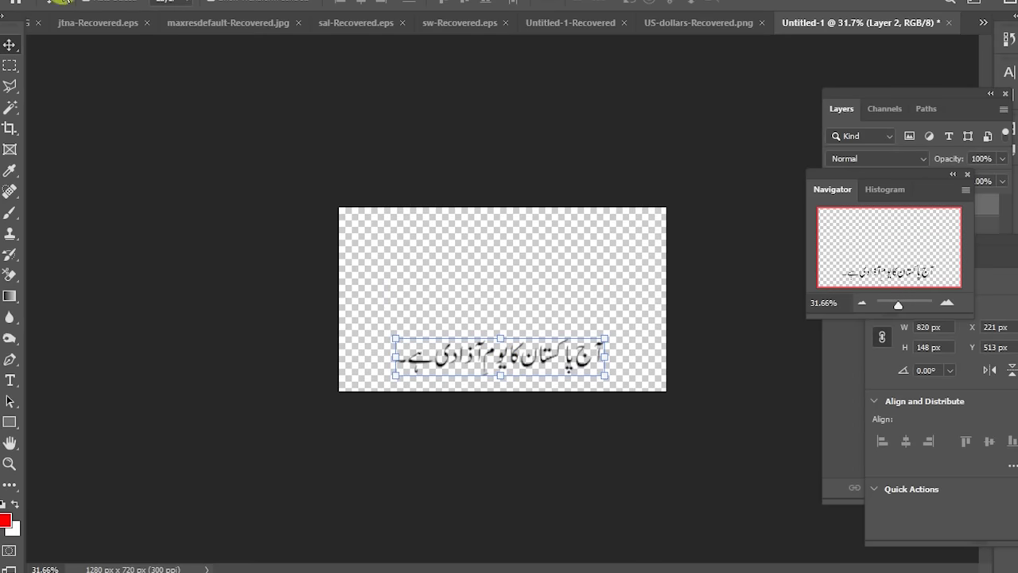
Step: Save the headline as a PNG named 11 in the Desktop's news folder, using the large file size option
key("alt+f")
left_click(109, 155)
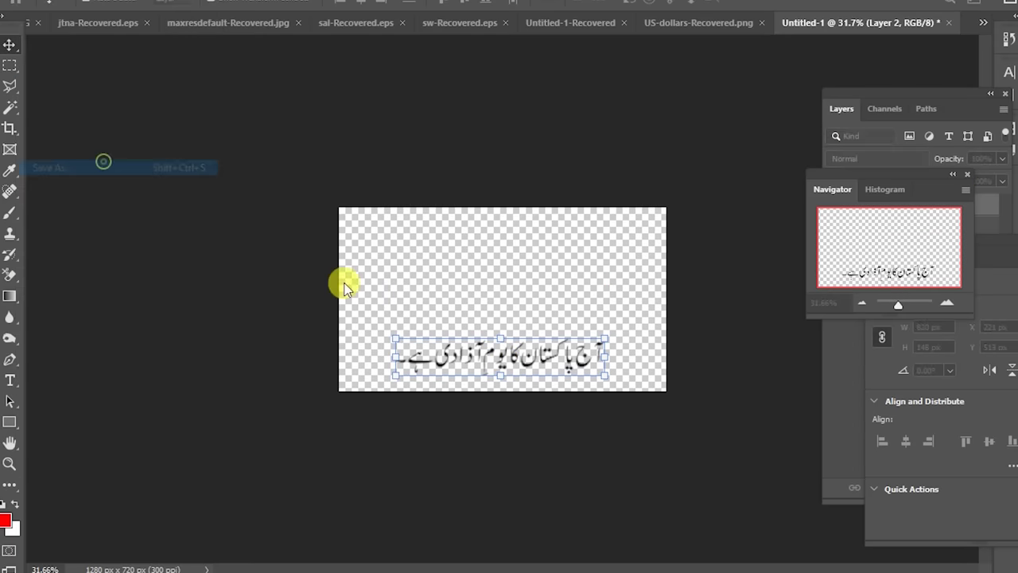
left_click(554, 418)
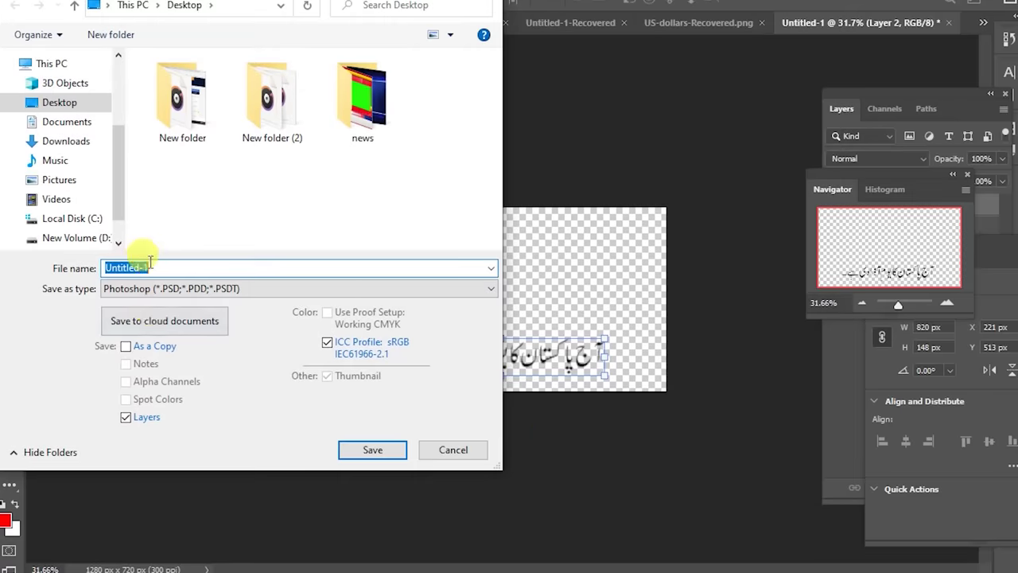
left_click(166, 288)
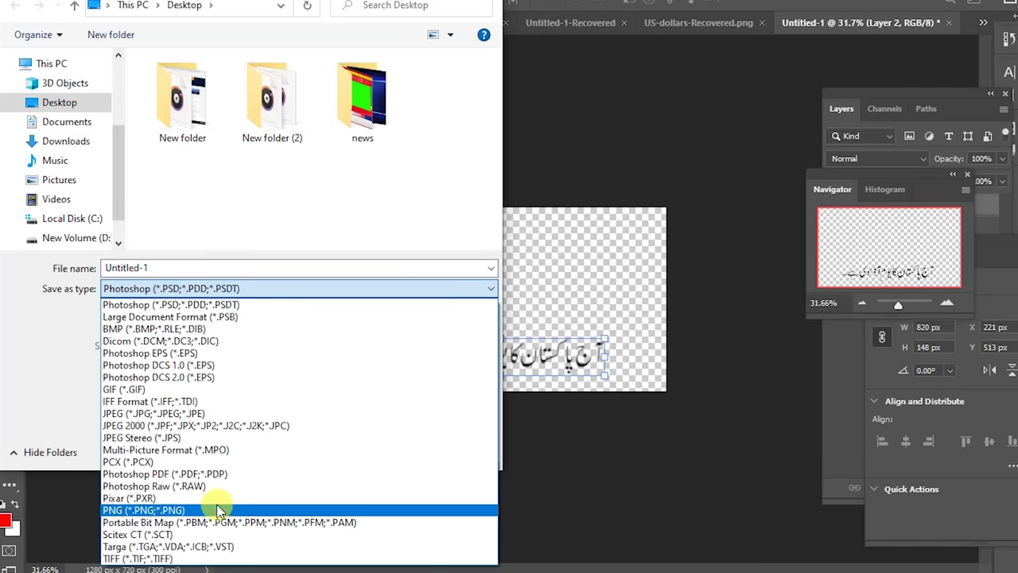
left_click(211, 510)
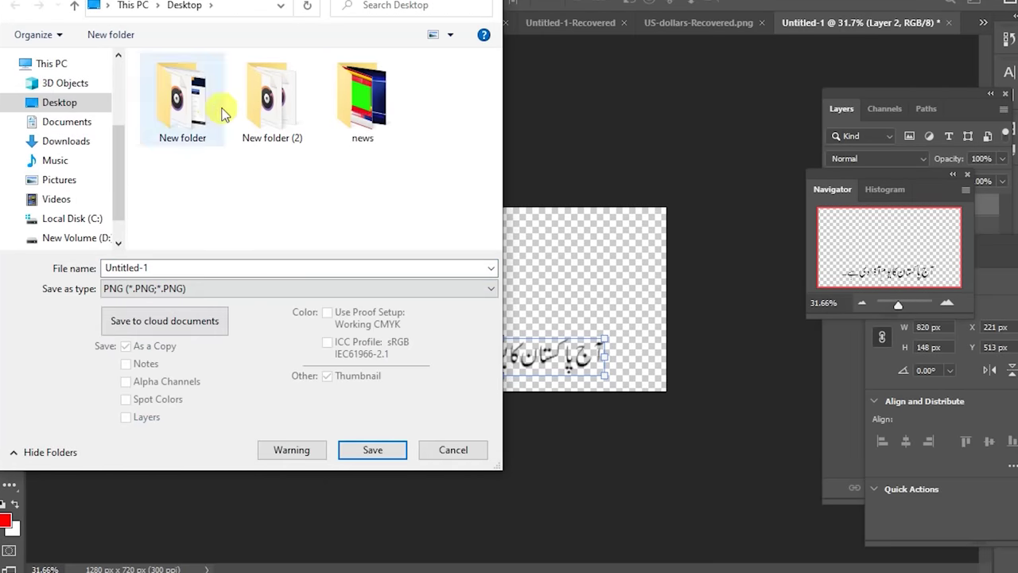
double_click(379, 126)
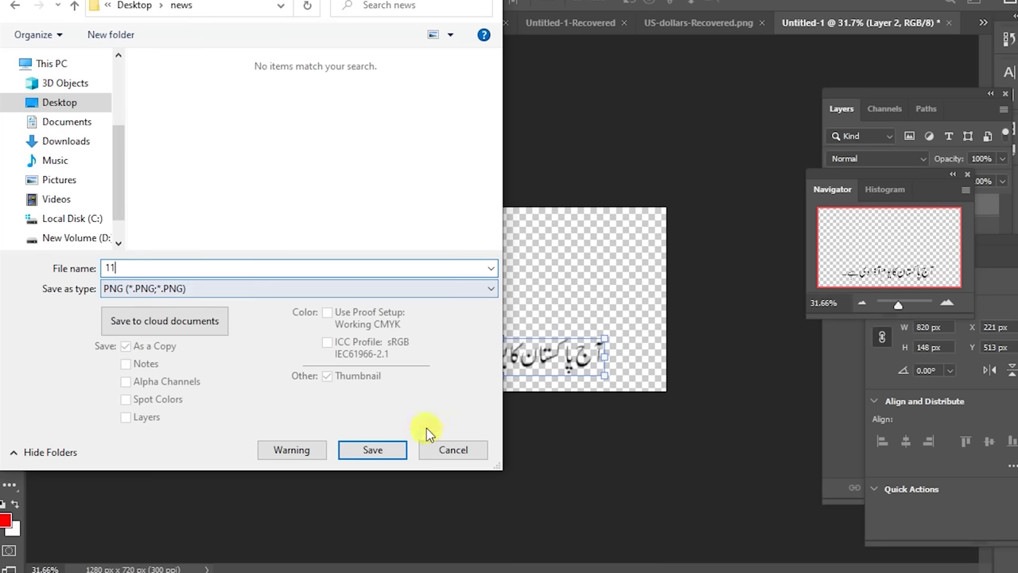
left_click(350, 451)
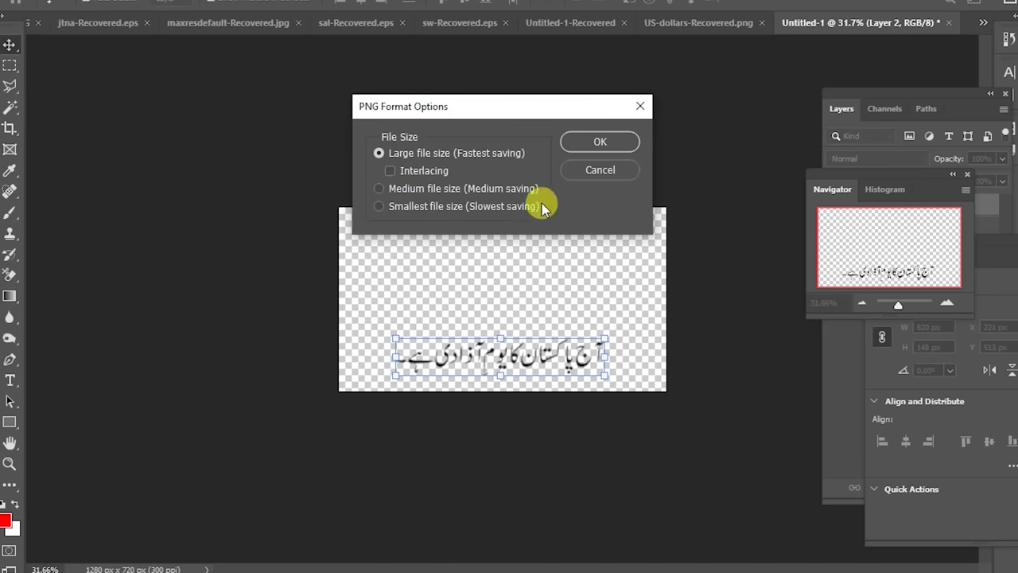
left_click(585, 140)
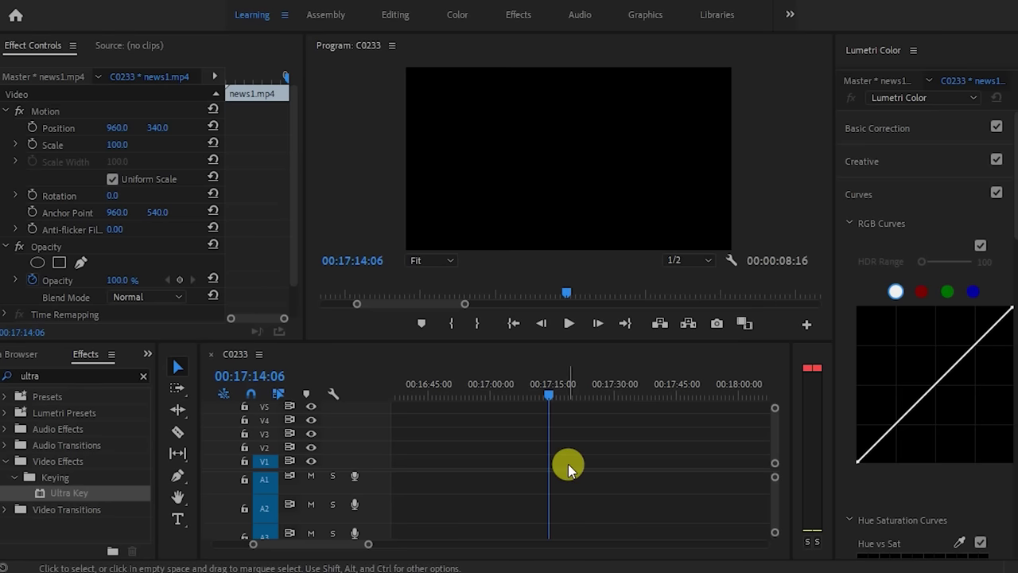
Step: In Premiere Pro, place 11.png from the news folder on V4 across the breaking-news clips and select it with the playhead at 00:15:06:03
left_click_drag(368, 547, 417, 541)
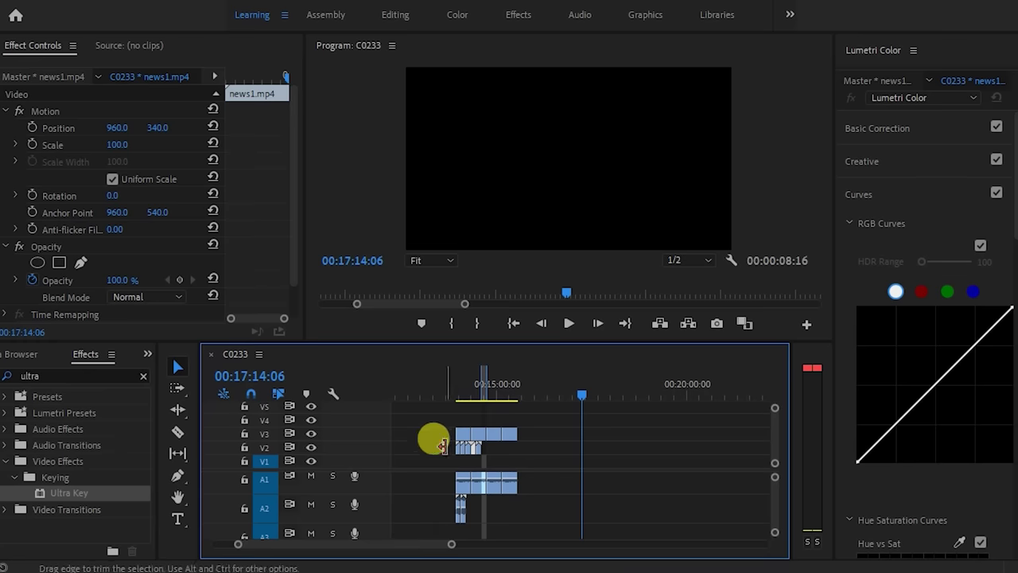
left_click(472, 398)
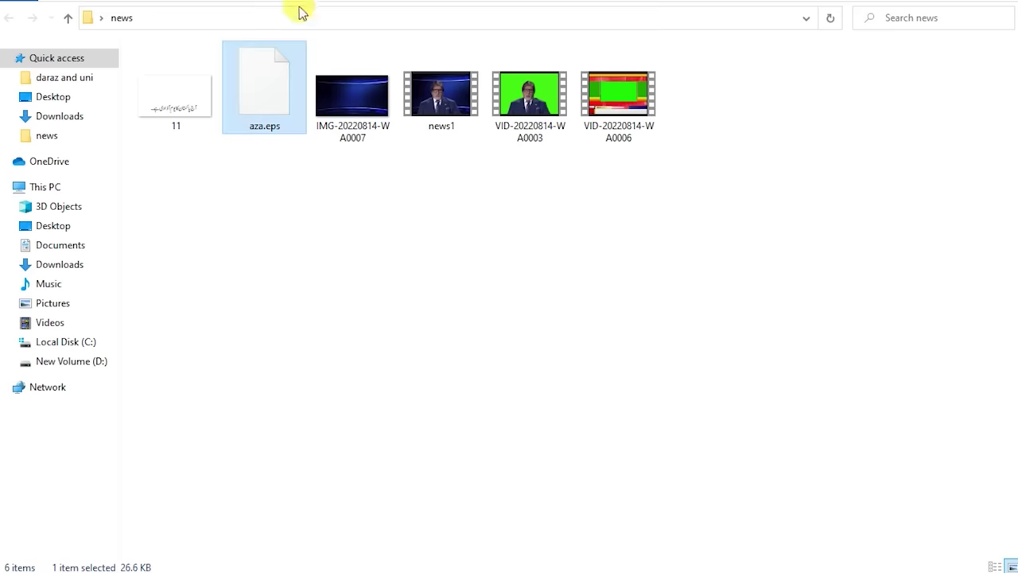
left_click_drag(163, 105, 517, 419)
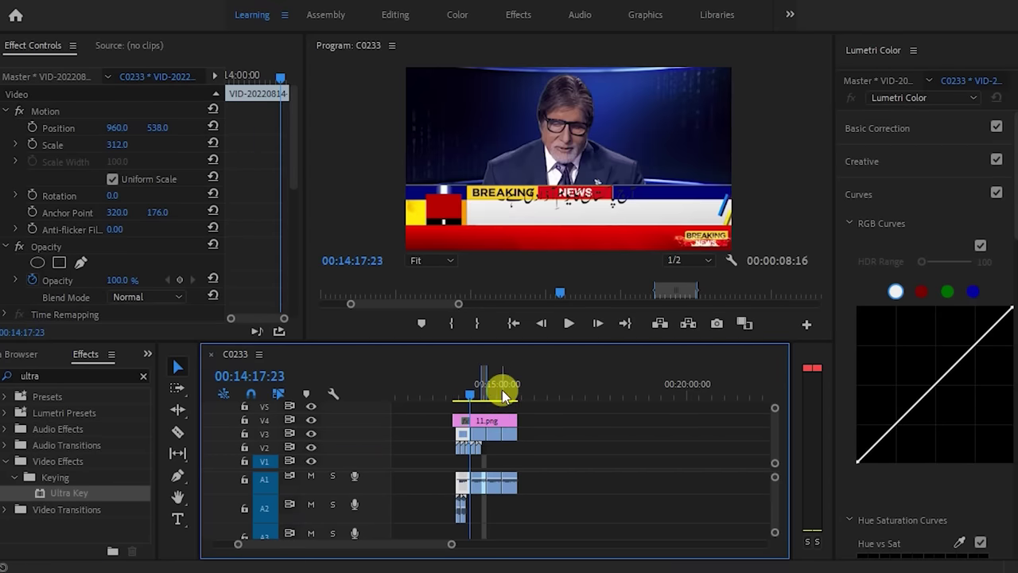
left_click(500, 393)
left_click(504, 420)
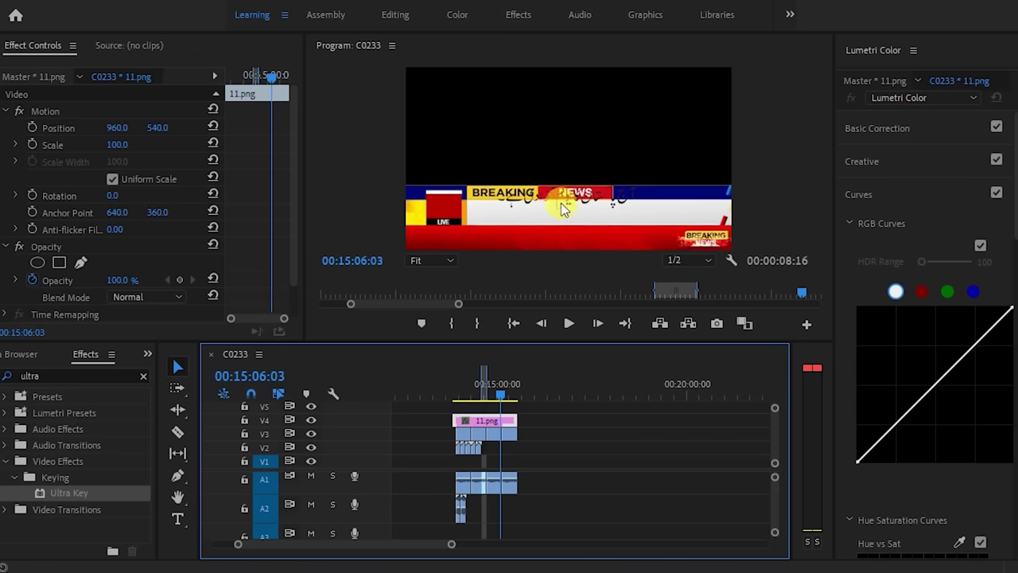